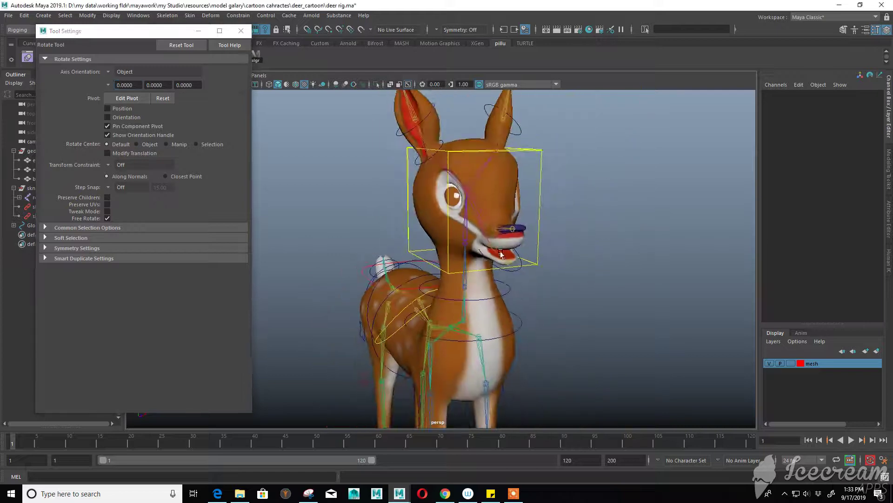
# Step: Frame the deer's head and undo the left ear's first control rotation
pyautogui.moveTo(507, 275)
pyautogui.keyDown('alt'); pyautogui.mouseDown()
pyautogui.moveTo(461, 248)
pyautogui.moveTo(465, 209)
pyautogui.mouseUp(); pyautogui.keyUp('alt')
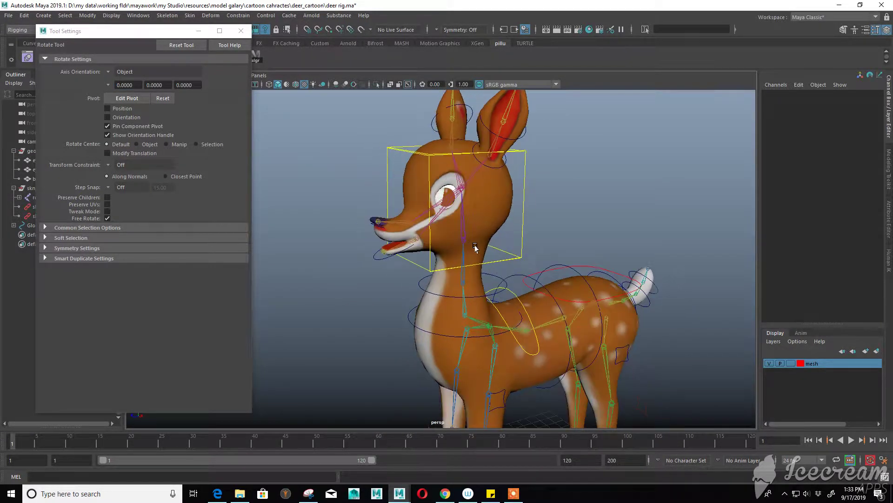
pyautogui.scroll(2, 466, 210)
pyautogui.scroll(3, 467, 207)
pyautogui.click(465, 212)
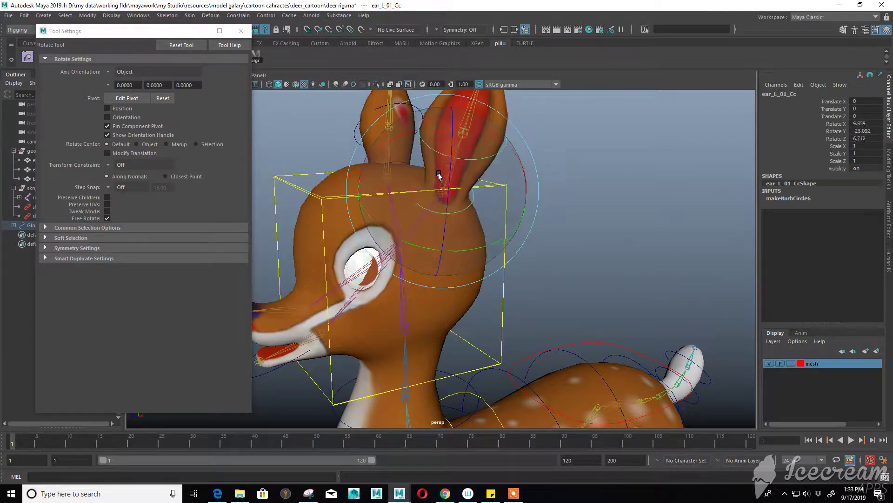
pyautogui.hotkey('ctrl', 'z')
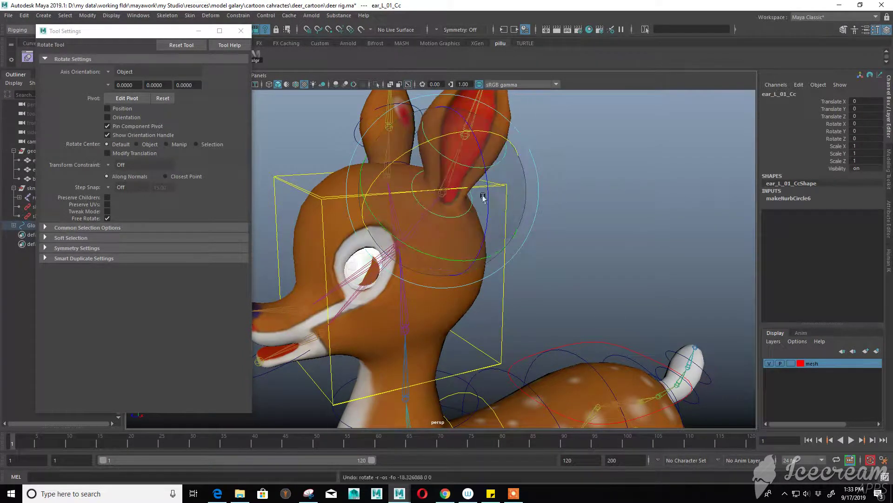
# Step: Bend the left ear with ear_L_02_Cc to test its deformation
pyautogui.click(457, 176)
pyautogui.click(469, 164)
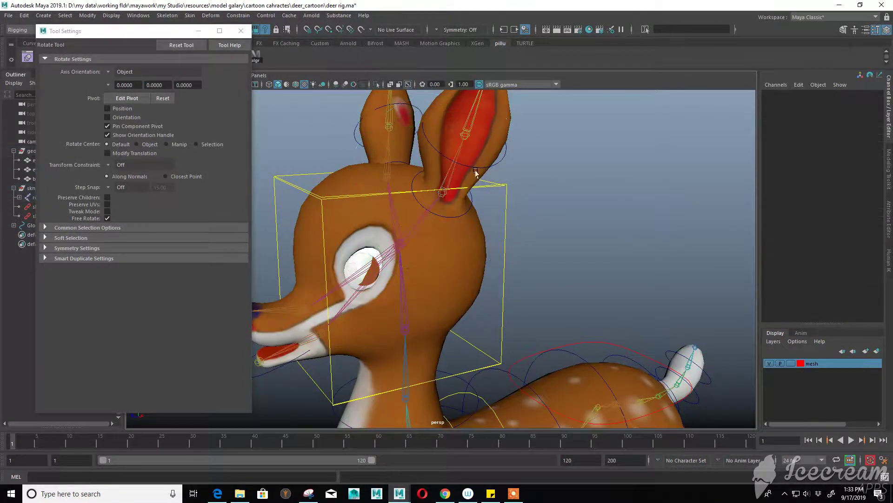
pyautogui.click(482, 168)
pyautogui.moveTo(448, 116); pyautogui.dragTo(450, 200)
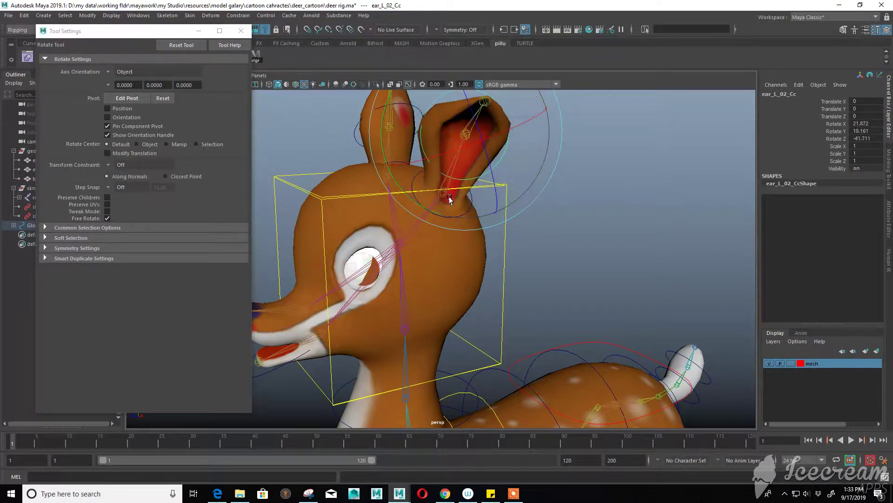
# Step: Select the deer's body mesh and bring up its marking menu
pyautogui.click(587, 235)
pyautogui.click(389, 249)
pyautogui.rightClick(600, 191)
# Step: Start painting body skin weights with ear_L_jnt as the influence
pyautogui.click(541, 190)
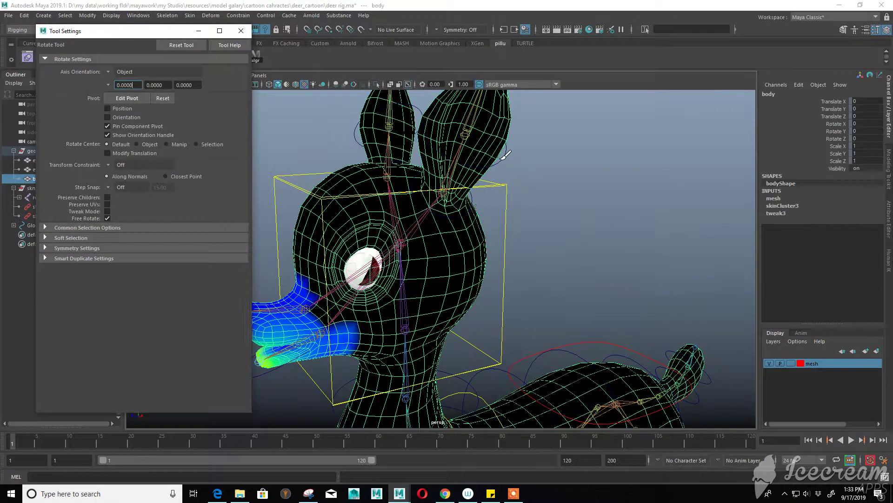
pyautogui.rightClick(451, 140)
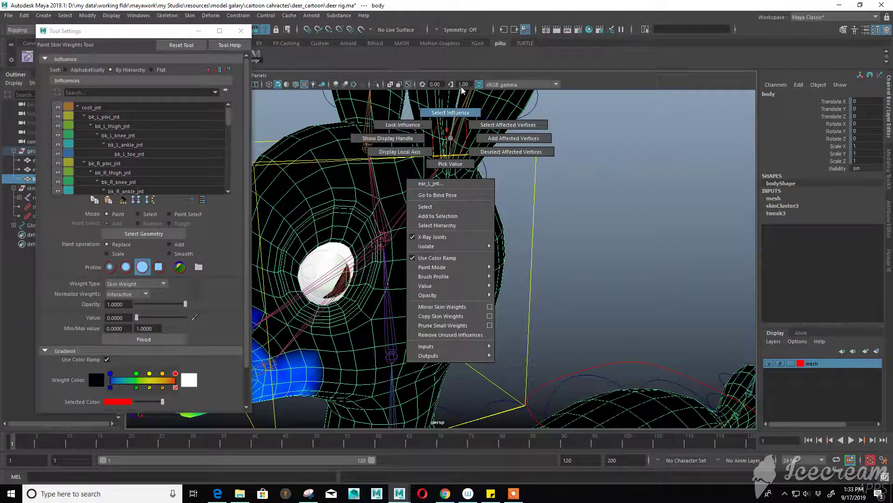
pyautogui.click(421, 235)
pyautogui.moveTo(421, 235)
pyautogui.keyDown('alt'); pyautogui.mouseDown()
pyautogui.moveTo(418, 205)
pyautogui.moveTo(357, 235)
pyautogui.moveTo(421, 227)
pyautogui.moveTo(455, 239)
pyautogui.mouseUp(); pyautogui.keyUp('alt')
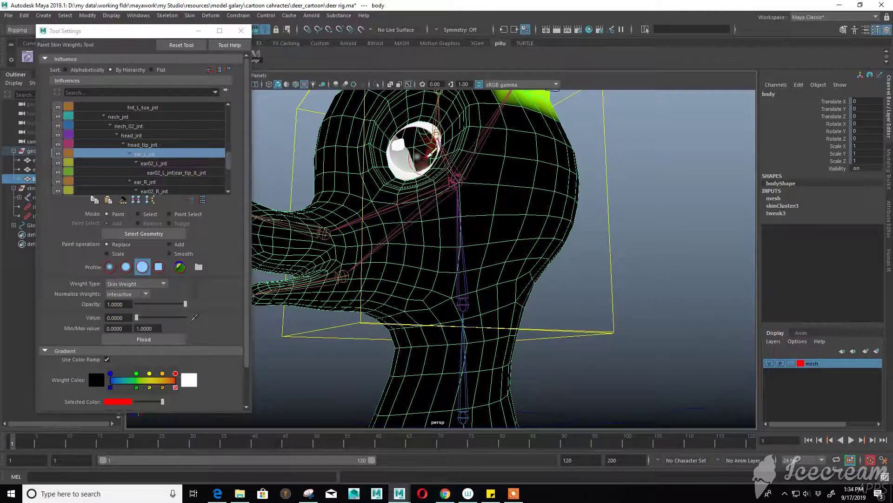
pyautogui.moveTo(419, 204)
pyautogui.keyDown('alt'); pyautogui.mouseDown()
pyautogui.moveTo(563, 201)
pyautogui.moveTo(457, 229)
pyautogui.moveTo(409, 225)
pyautogui.moveTo(465, 232)
pyautogui.moveTo(335, 204)
pyautogui.moveTo(523, 205)
pyautogui.moveTo(506, 309)
pyautogui.moveTo(474, 303)
pyautogui.moveTo(431, 271)
pyautogui.mouseUp(); pyautogui.keyUp('alt')
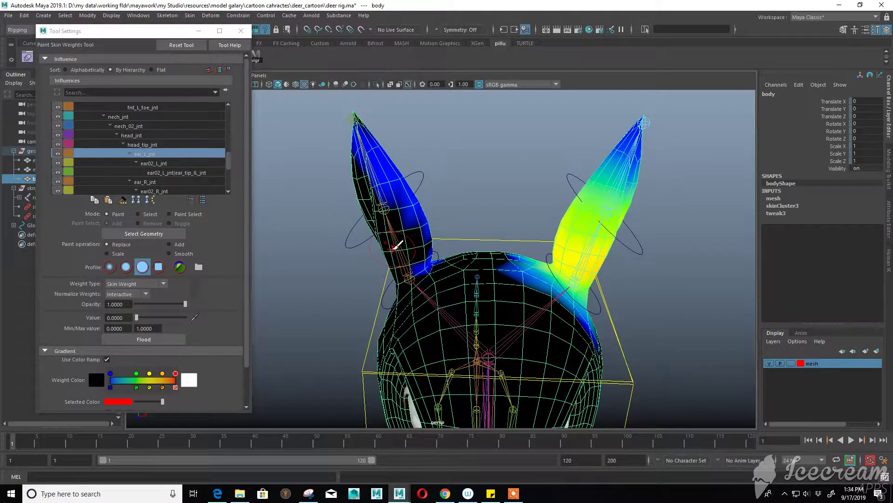
# Step: Repaint the ear_R_jnt skin weights on the right ear
pyautogui.moveTo(400, 250); pyautogui.dragTo(363, 235, button='right')
pyautogui.keyDown('alt'); pyautogui.moveTo(363, 235); pyautogui.dragTo(531, 268); pyautogui.keyUp('alt')
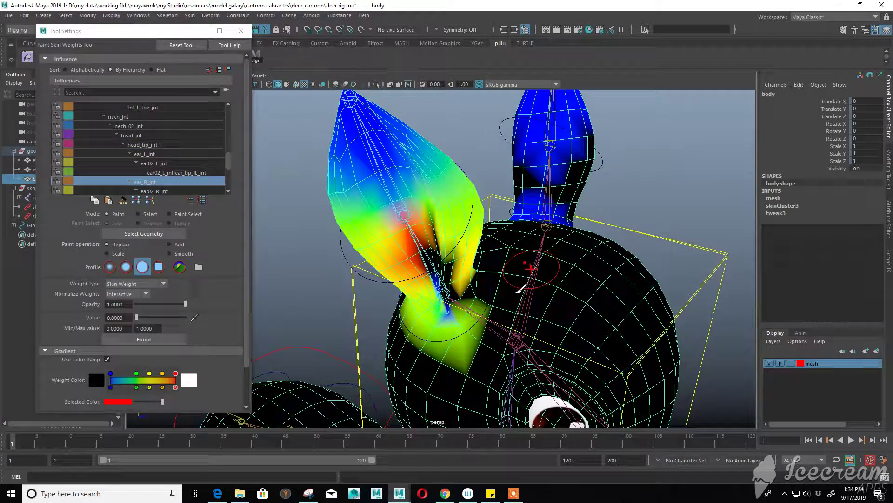
pyautogui.moveTo(483, 293)
pyautogui.keyDown('alt'); pyautogui.mouseDown()
pyautogui.moveTo(405, 235)
pyautogui.moveTo(432, 218)
pyautogui.moveTo(399, 233)
pyautogui.moveTo(464, 261)
pyautogui.moveTo(449, 250)
pyautogui.moveTo(495, 257)
pyautogui.mouseUp(); pyautogui.keyUp('alt')
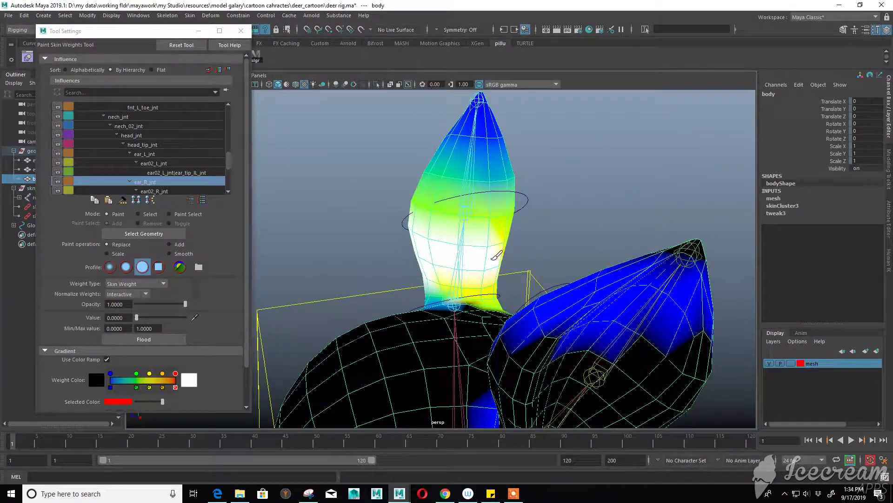
pyautogui.keyDown('alt'); pyautogui.moveTo(416, 265); pyautogui.dragTo(402, 240); pyautogui.keyUp('alt')
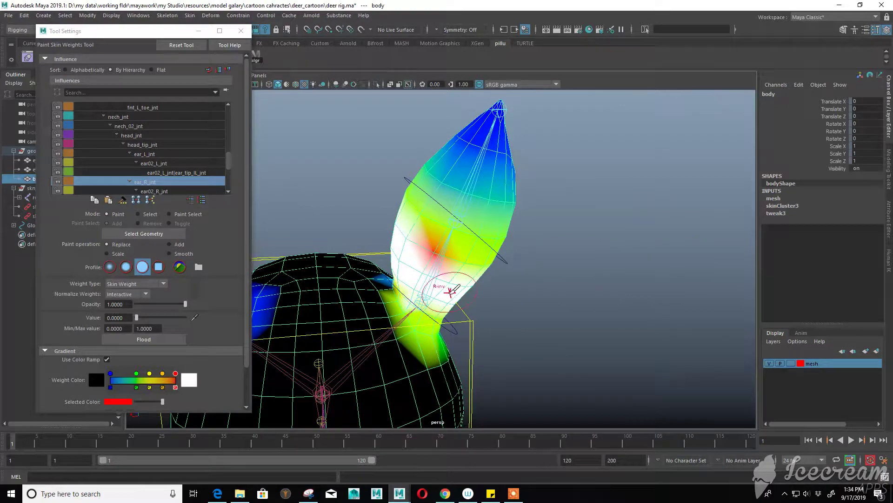
pyautogui.keyDown('alt'); pyautogui.moveTo(449, 291); pyautogui.dragTo(447, 325); pyautogui.keyUp('alt')
pyautogui.keyDown('alt'); pyautogui.moveTo(403, 297); pyautogui.dragTo(463, 302); pyautogui.keyUp('alt')
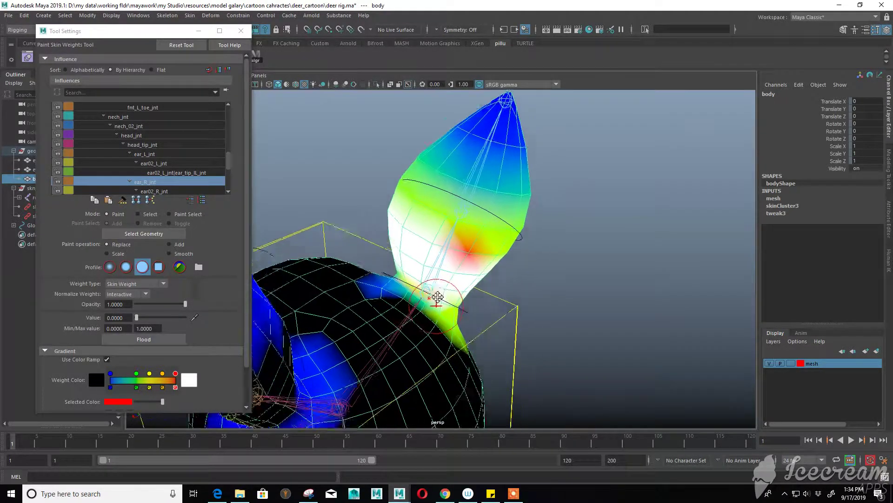
# Step: Repaint the ear_L_jnt skin weights on the left ear
pyautogui.rightClick(409, 269)
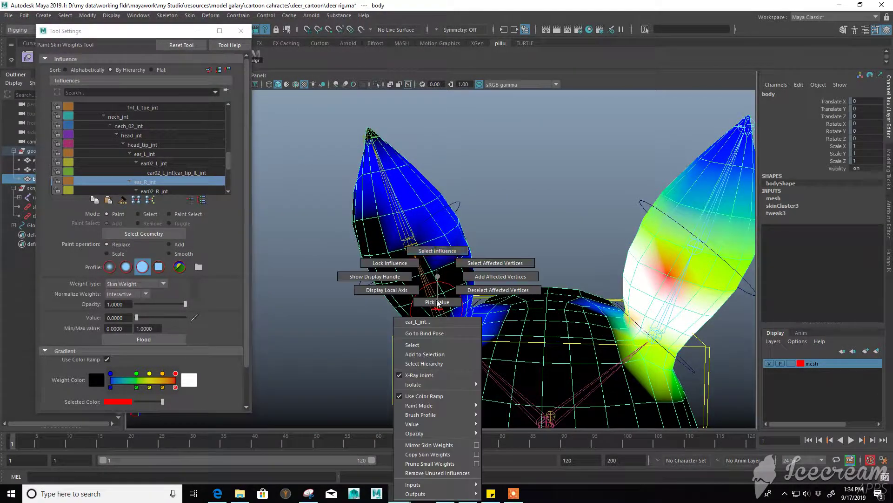
pyautogui.click(409, 256)
pyautogui.keyDown('alt'); pyautogui.moveTo(418, 279); pyautogui.dragTo(427, 295); pyautogui.keyUp('alt')
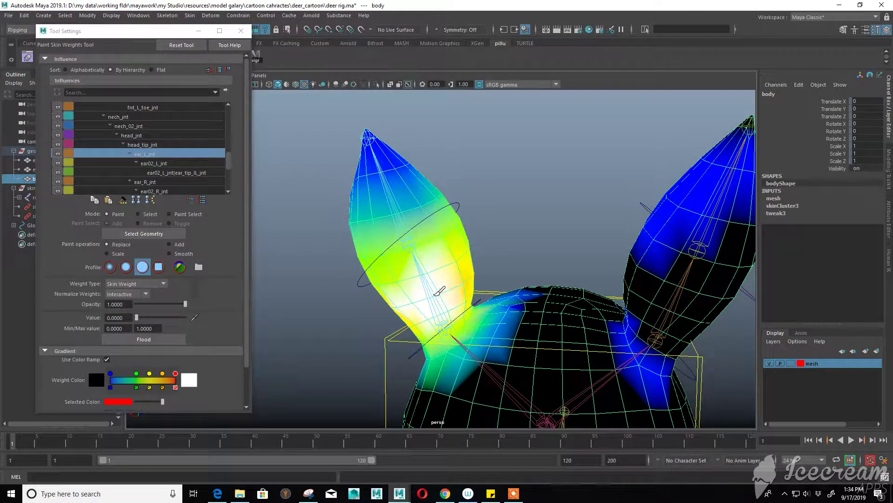
pyautogui.moveTo(394, 311)
pyautogui.keyDown('alt'); pyautogui.mouseDown()
pyautogui.moveTo(594, 291)
pyautogui.moveTo(440, 284)
pyautogui.mouseUp(); pyautogui.keyUp('alt')
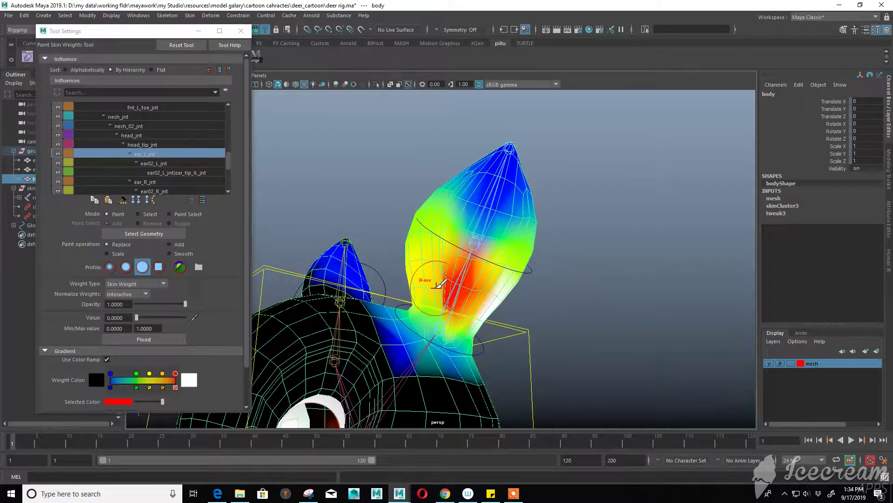
pyautogui.moveTo(490, 299)
pyautogui.keyDown('alt'); pyautogui.mouseDown()
pyautogui.moveTo(435, 267)
pyautogui.moveTo(391, 328)
pyautogui.mouseUp(); pyautogui.keyUp('alt')
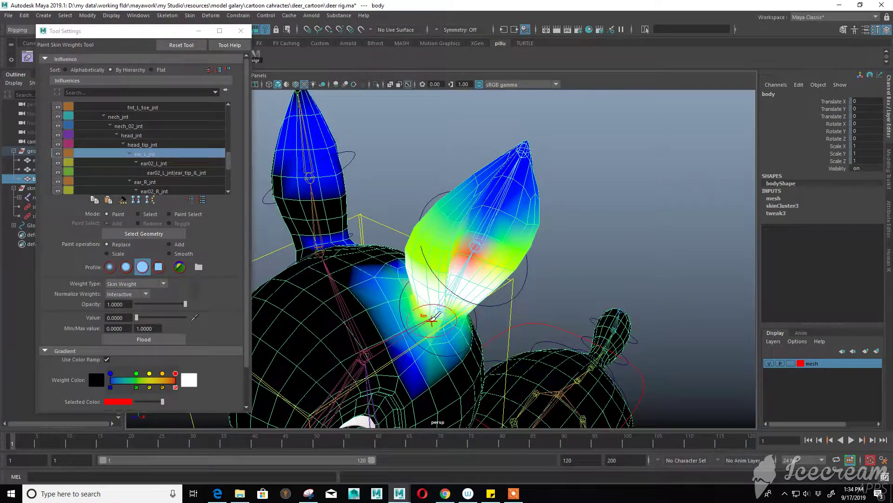
pyautogui.moveTo(461, 331)
pyautogui.keyDown('alt'); pyautogui.mouseDown()
pyautogui.moveTo(494, 343)
pyautogui.moveTo(500, 302)
pyautogui.moveTo(532, 319)
pyautogui.moveTo(538, 265)
pyautogui.moveTo(460, 332)
pyautogui.moveTo(495, 283)
pyautogui.moveTo(458, 266)
pyautogui.moveTo(419, 344)
pyautogui.moveTo(492, 277)
pyautogui.moveTo(408, 349)
pyautogui.moveTo(406, 367)
pyautogui.moveTo(372, 288)
pyautogui.moveTo(433, 265)
pyautogui.moveTo(577, 302)
pyautogui.mouseUp(); pyautogui.keyUp('alt')
# Step: Exit weight painting and select ear_L_01_Cc with the Rotate tool
pyautogui.press('w')
pyautogui.click(468, 349)
pyautogui.press('e')
# Step: Zoom to the head and start skin-weight painting on the body mesh
pyautogui.moveTo(564, 333)
pyautogui.keyDown('alt'); pyautogui.mouseDown()
pyautogui.moveTo(479, 253)
pyautogui.moveTo(539, 285)
pyautogui.mouseUp(); pyautogui.keyUp('alt')
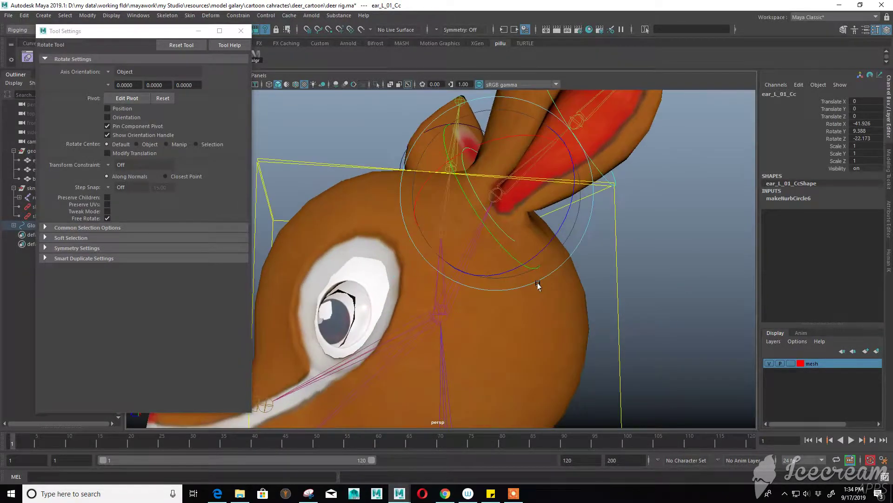
pyautogui.click(346, 225)
pyautogui.moveTo(355, 204); pyautogui.dragTo(316, 194, button='right')
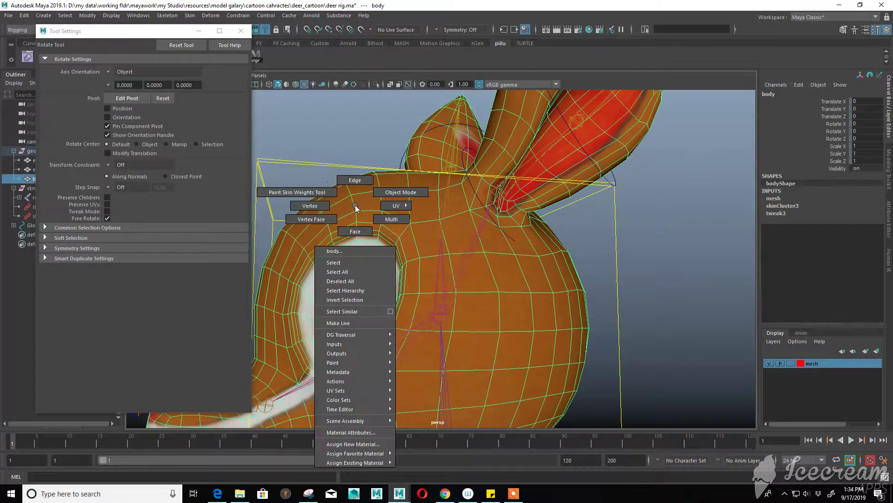
pyautogui.moveTo(409, 255)
pyautogui.keyDown('alt'); pyautogui.mouseDown()
pyautogui.moveTo(446, 237)
pyautogui.moveTo(393, 266)
pyautogui.moveTo(399, 289)
pyautogui.moveTo(522, 259)
pyautogui.moveTo(558, 319)
pyautogui.moveTo(551, 264)
pyautogui.moveTo(515, 279)
pyautogui.moveTo(619, 130)
pyautogui.mouseUp(); pyautogui.keyUp('alt')
# Step: Make ear02_L_jnt the influence and review its weights around the ear's base
pyautogui.rightClick(609, 97)
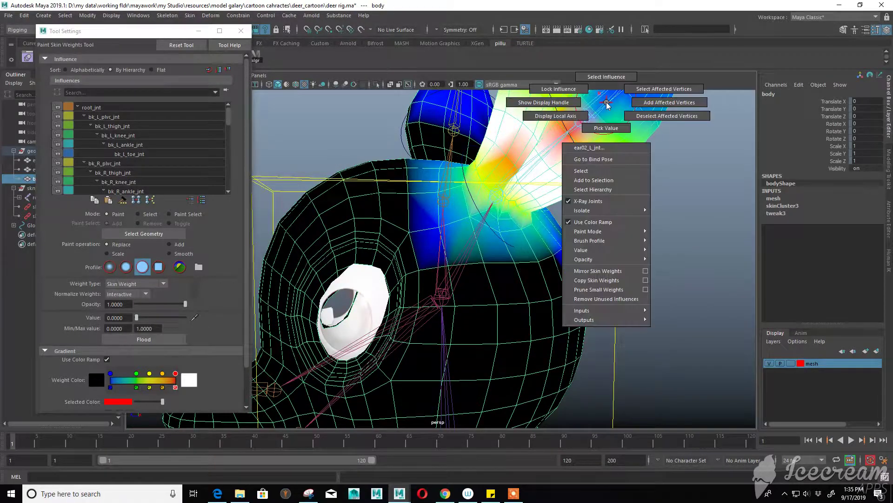
pyautogui.click(600, 90)
pyautogui.moveTo(600, 91)
pyautogui.keyDown('alt'); pyautogui.mouseDown()
pyautogui.moveTo(399, 235)
pyautogui.moveTo(368, 307)
pyautogui.mouseUp(); pyautogui.keyUp('alt')
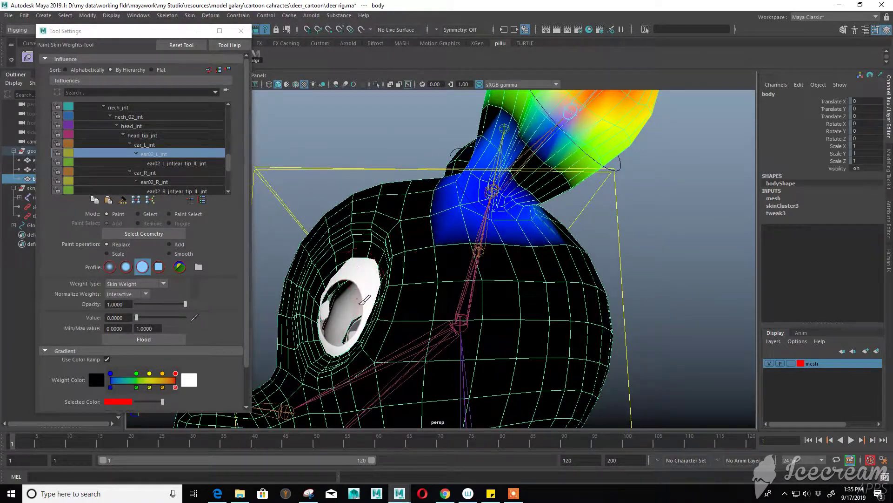
pyautogui.moveTo(369, 344)
pyautogui.keyDown('alt'); pyautogui.mouseDown()
pyautogui.moveTo(419, 339)
pyautogui.moveTo(468, 277)
pyautogui.mouseUp(); pyautogui.keyUp('alt')
# Step: Exit weight painting and rotate ear_L_01_Cc upward to test the ear
pyautogui.press('w')
pyautogui.click(616, 224)
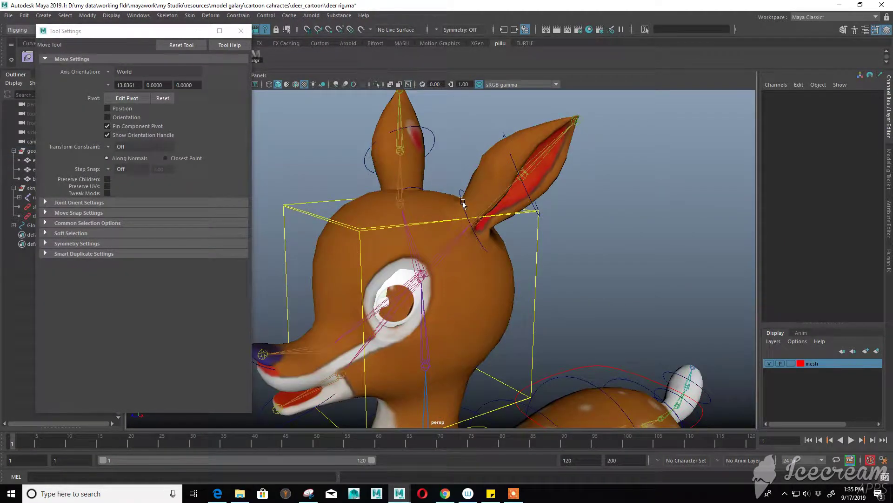
pyautogui.hotkey('ctrl', 'z')
pyautogui.press('e')
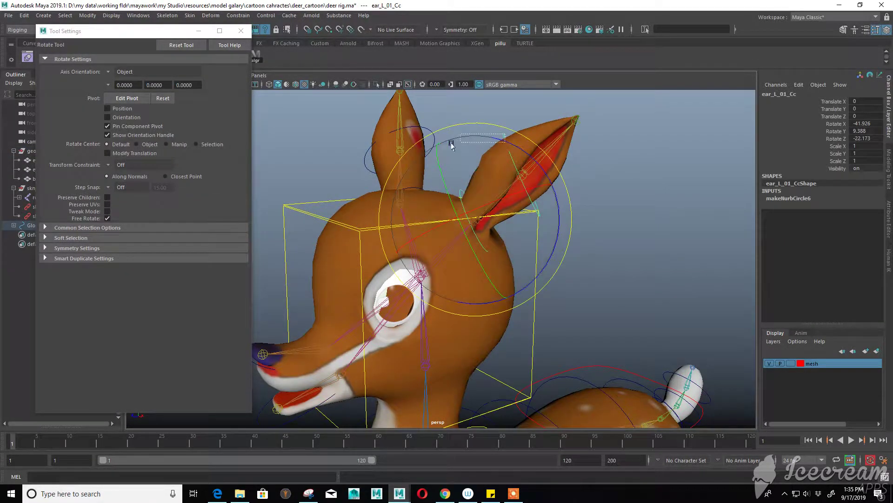
pyautogui.hotkey('ctrl', 'z')
pyautogui.click(477, 183)
pyautogui.moveTo(477, 184)
pyautogui.mouseDown()
pyautogui.moveTo(483, 214)
pyautogui.moveTo(634, 254)
pyautogui.mouseUp()
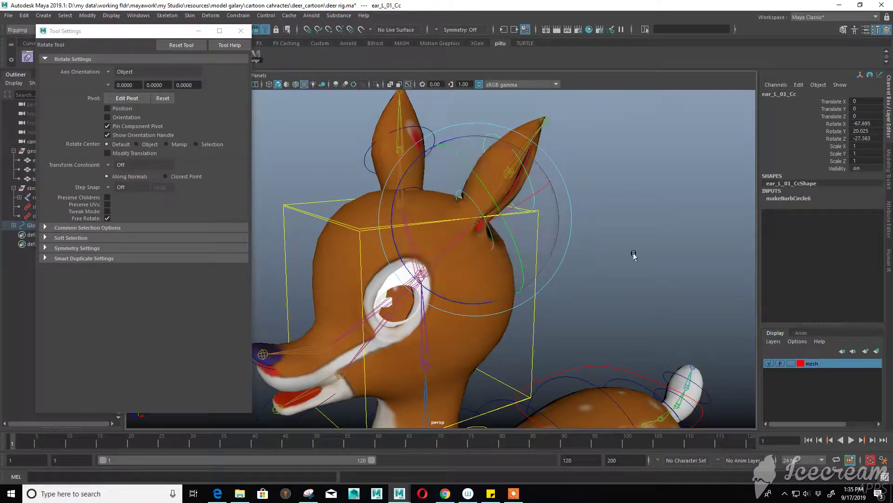
pyautogui.click(634, 254)
# Step: Flood eyes_r weights to 0 for ear02_L_jnt and ear_L_jnt
pyautogui.click(394, 270)
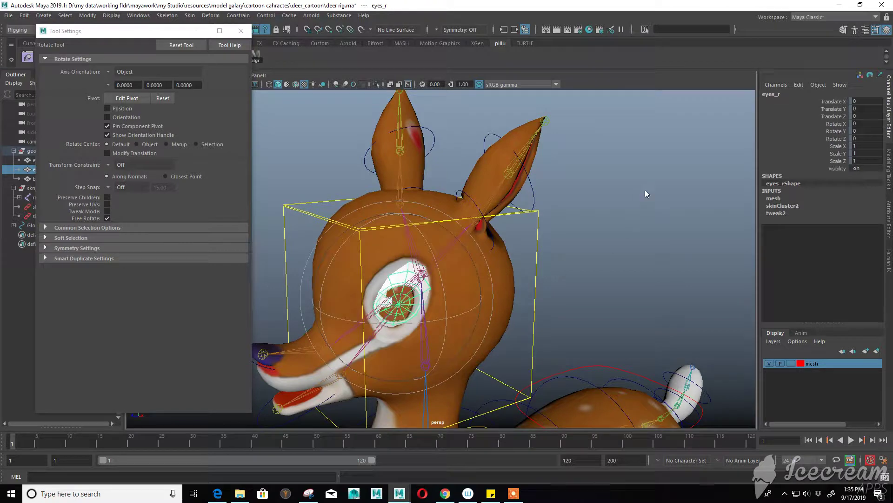
pyautogui.press('y')
pyautogui.keyDown('alt'); pyautogui.moveTo(471, 261); pyautogui.dragTo(491, 285); pyautogui.keyUp('alt')
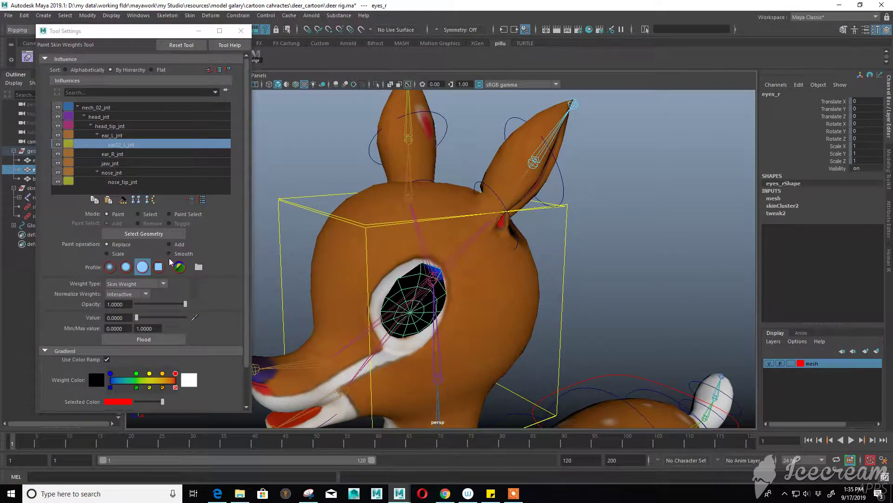
pyautogui.click(144, 339)
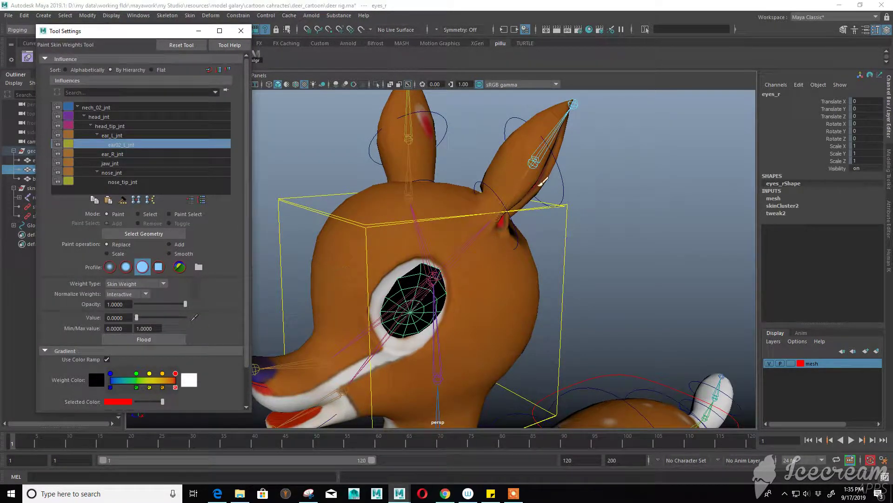
pyautogui.moveTo(502, 210); pyautogui.dragTo(423, 225, button='right')
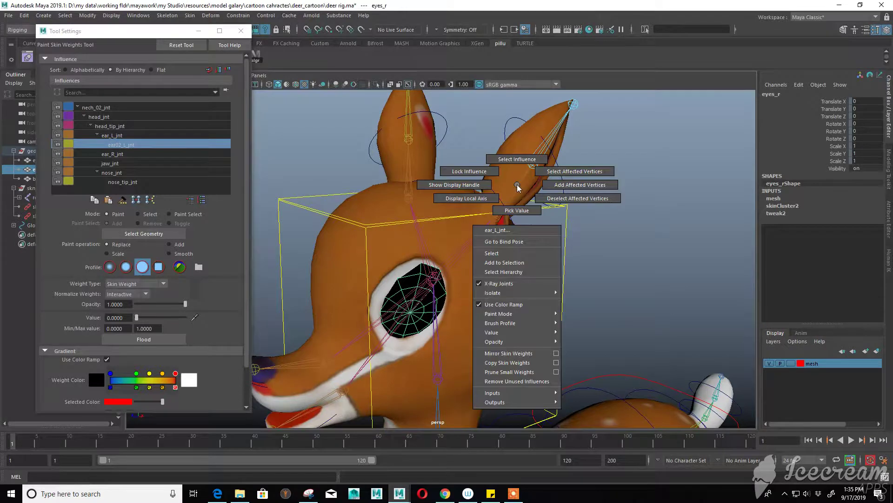
pyautogui.click(154, 339)
pyautogui.moveTo(493, 256)
pyautogui.keyDown('alt'); pyautogui.mouseDown()
pyautogui.moveTo(425, 255)
pyautogui.moveTo(514, 255)
pyautogui.mouseUp(); pyautogui.keyUp('alt')
# Step: Reset ear_L_01_Cc's rotation to zero
pyautogui.press('w')
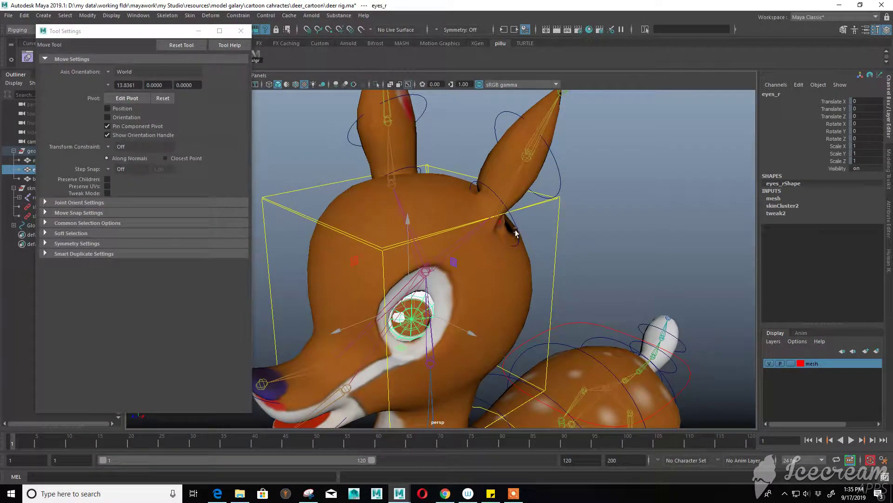
pyautogui.click(516, 232)
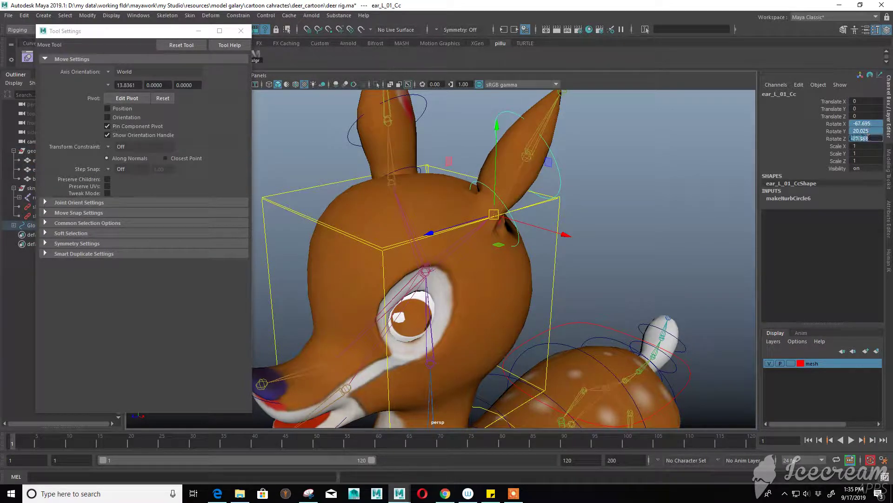
pyautogui.press('Return')
pyautogui.click(681, 166)
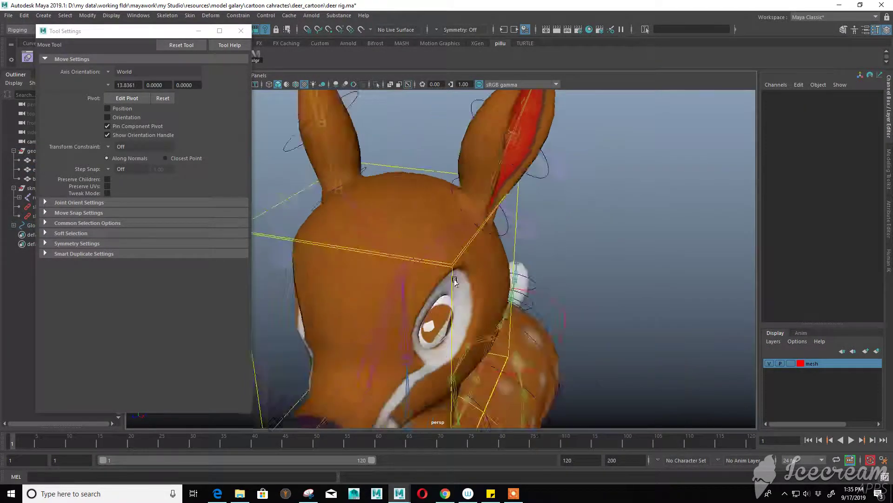
# Step: Rotate ear_R_01_Cc to bend the right ear and test the head
pyautogui.keyDown('alt'); pyautogui.moveTo(680, 166); pyautogui.dragTo(494, 245); pyautogui.keyUp('alt')
pyautogui.click(495, 242)
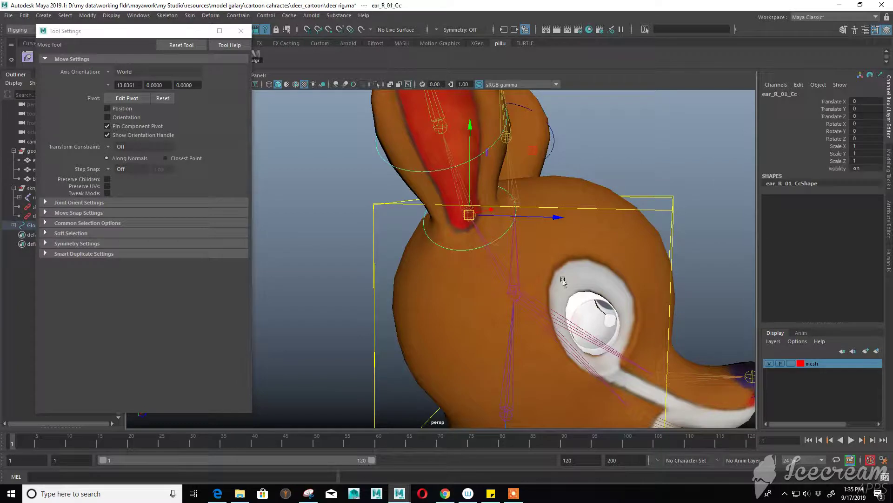
pyautogui.press('e')
pyautogui.keyDown('alt'); pyautogui.moveTo(563, 281); pyautogui.dragTo(568, 293); pyautogui.keyUp('alt')
pyautogui.moveTo(465, 261)
pyautogui.mouseDown()
pyautogui.moveTo(379, 205)
pyautogui.moveTo(363, 177)
pyautogui.moveTo(431, 186)
pyautogui.moveTo(524, 172)
pyautogui.mouseUp()
pyautogui.click(564, 139)
# Step: Paint body skin weights with ear_R_jnt as influence and inspect their spread
pyautogui.click(499, 156)
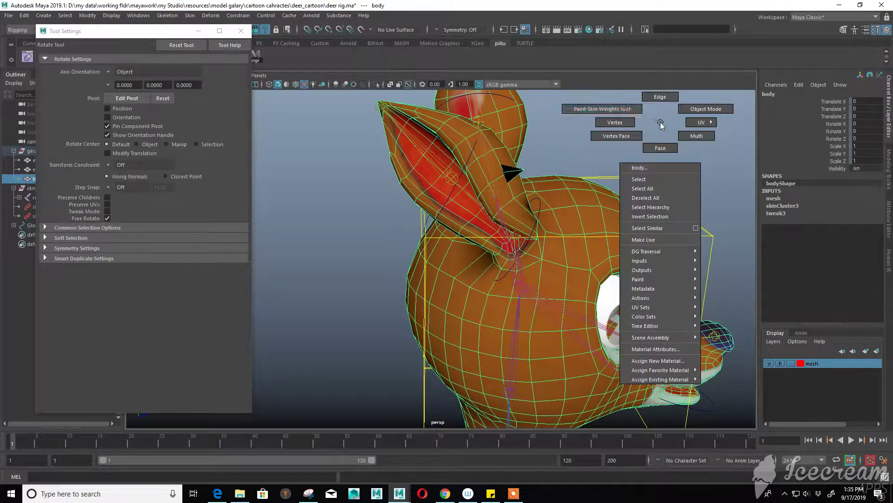
pyautogui.moveTo(651, 140); pyautogui.dragTo(658, 298, button='right')
pyautogui.scroll(3, 536, 184)
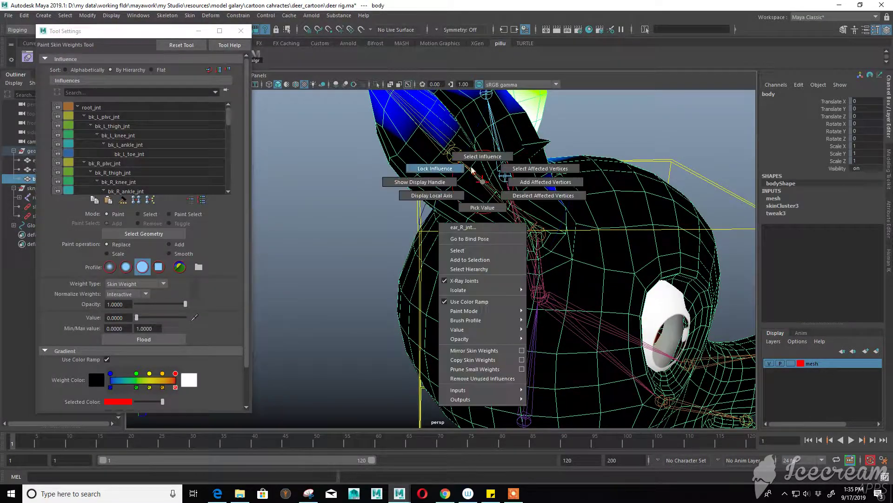
pyautogui.moveTo(486, 179); pyautogui.dragTo(483, 159, button='right')
pyautogui.moveTo(486, 186)
pyautogui.keyDown('alt'); pyautogui.mouseDown()
pyautogui.moveTo(508, 167)
pyautogui.moveTo(544, 166)
pyautogui.moveTo(379, 159)
pyautogui.mouseUp(); pyautogui.keyUp('alt')
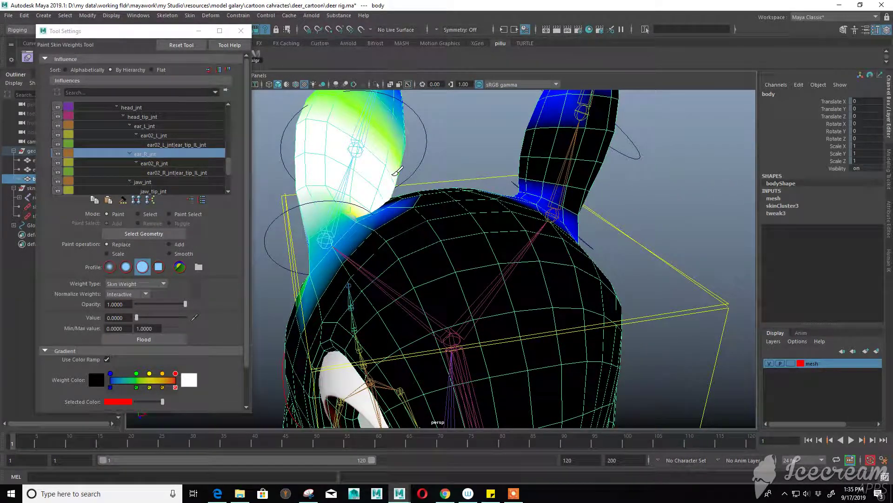
# Step: Exit weight painting and select the left eye mesh eyes_l
pyautogui.press('w')
pyautogui.moveTo(447, 246)
pyautogui.keyDown('alt'); pyautogui.mouseDown()
pyautogui.moveTo(582, 245)
pyautogui.moveTo(541, 213)
pyautogui.moveTo(585, 231)
pyautogui.mouseUp(); pyautogui.keyUp('alt')
pyautogui.click(587, 281)
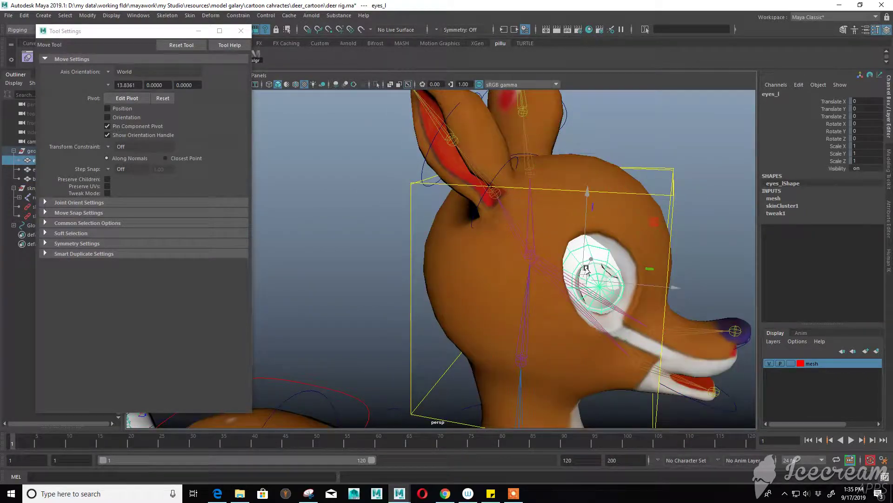
# Step: Flood eyes_l weights to 0 for ear_R_jnt
pyautogui.press('y')
pyautogui.keyDown('alt'); pyautogui.moveTo(586, 268); pyautogui.dragTo(587, 262); pyautogui.keyUp('alt')
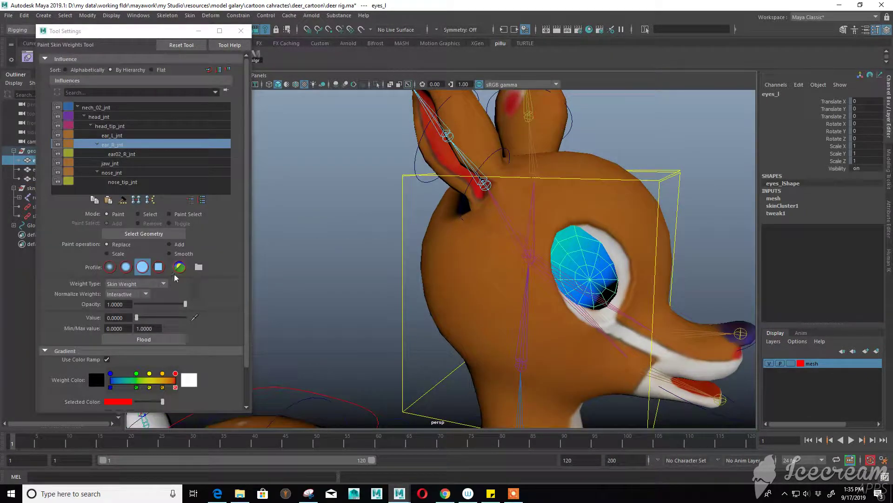
pyautogui.click(148, 340)
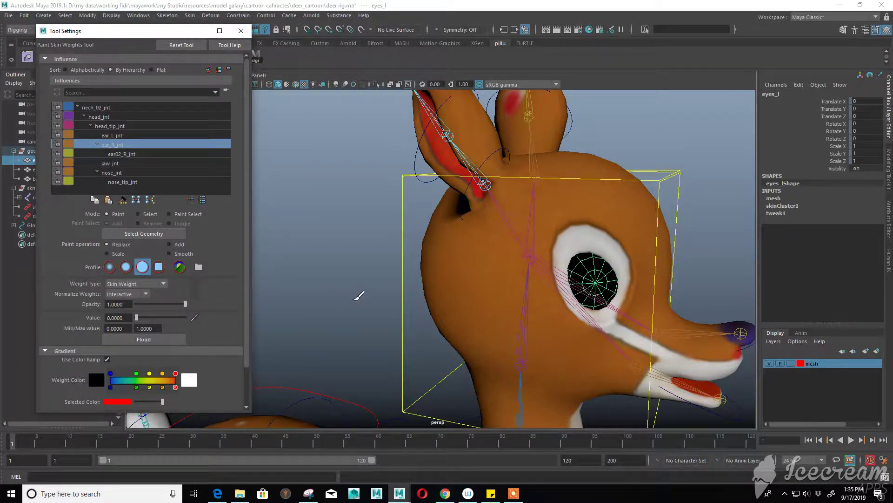
pyautogui.press('w')
pyautogui.click(320, 225)
# Step: Test-rotate ear_R_01_Cc, zero its rotation, then select the body mesh
pyautogui.keyDown('alt'); pyautogui.moveTo(415, 229); pyautogui.dragTo(557, 212); pyautogui.keyUp('alt')
pyautogui.click(550, 161)
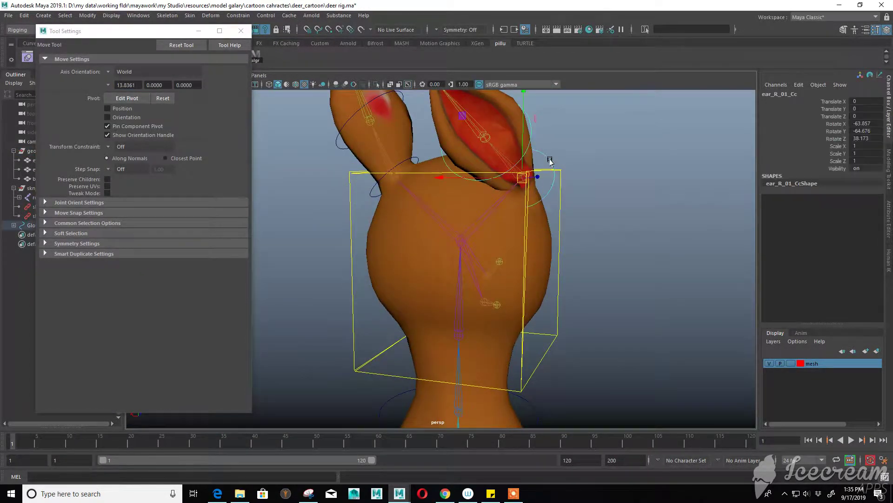
pyautogui.press('e')
pyautogui.moveTo(462, 187); pyautogui.dragTo(572, 154)
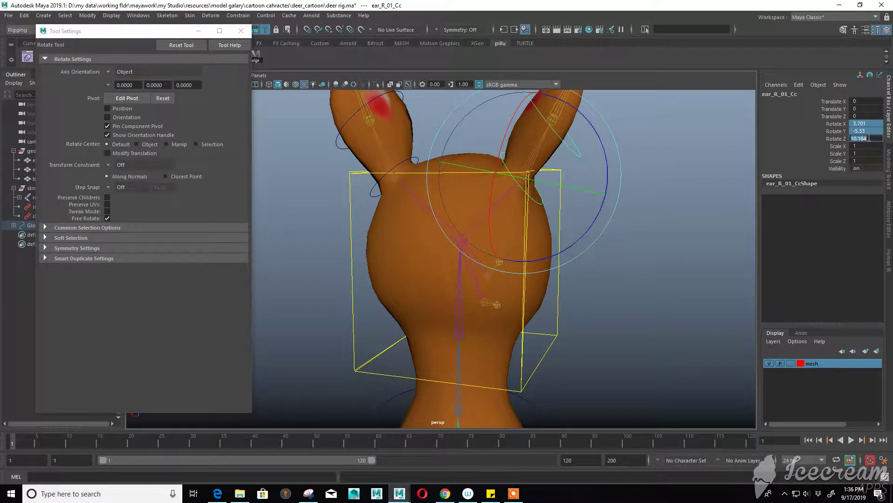
pyautogui.write('0')
pyautogui.press('Return')
pyautogui.click(605, 354)
pyautogui.click(415, 267)
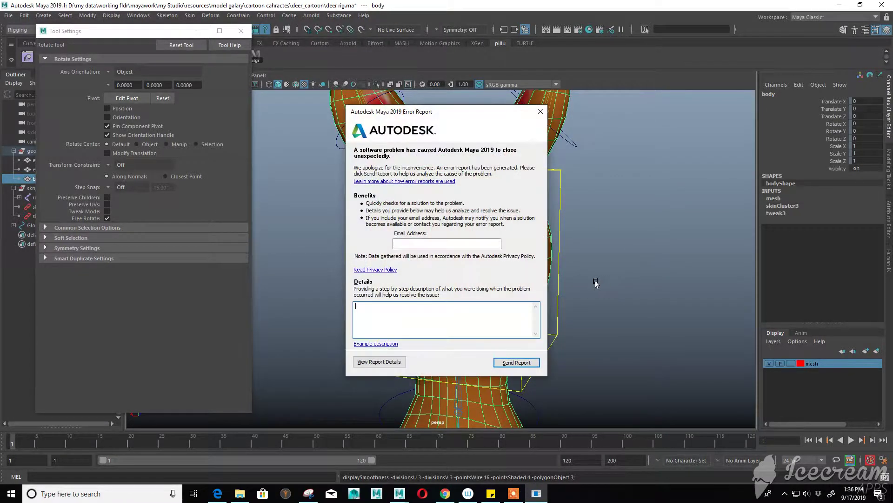
# Step: Dismiss the crash Error Report and the cancelled-report message
pyautogui.click(541, 112)
pyautogui.click(514, 266)
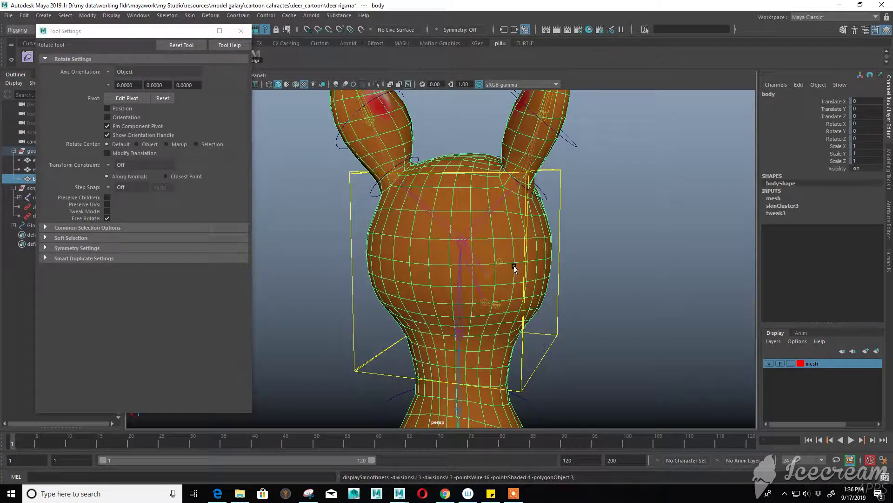
pyautogui.click(514, 494)
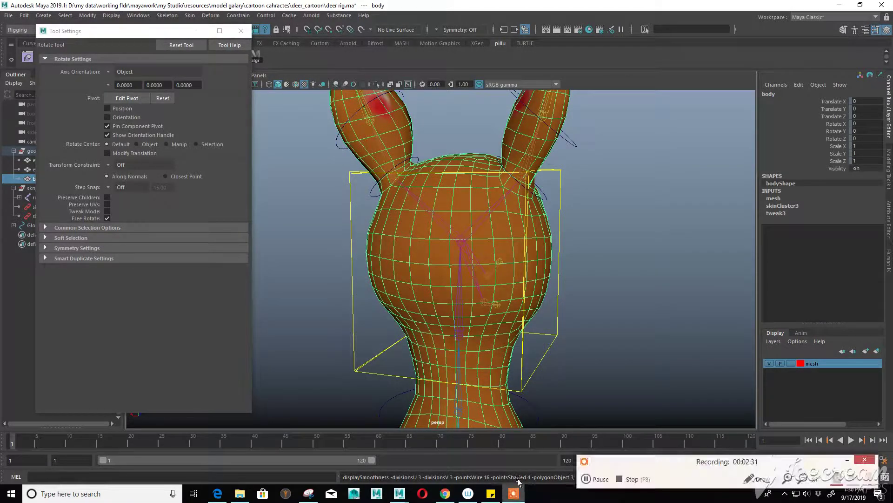
pyautogui.click(588, 481)
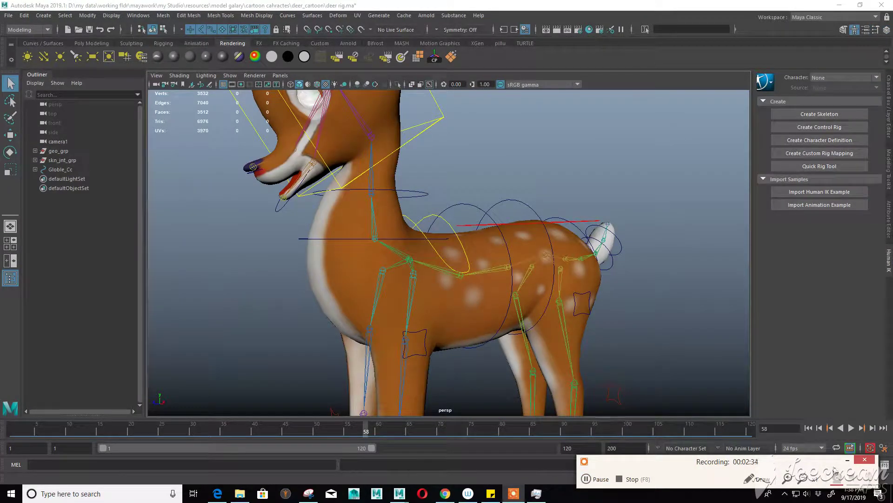
# Step: Test-rotate Head_Cc, then set its Rotate X/Y/Z to 0 in the Channel Box
pyautogui.click(846, 460)
pyautogui.keyDown('alt'); pyautogui.moveTo(570, 324); pyautogui.dragTo(424, 227); pyautogui.keyUp('alt')
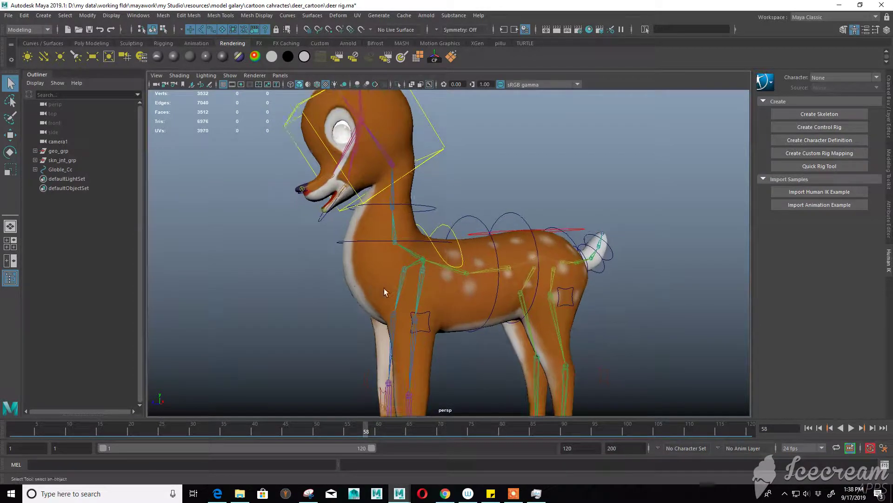
pyautogui.click(436, 203)
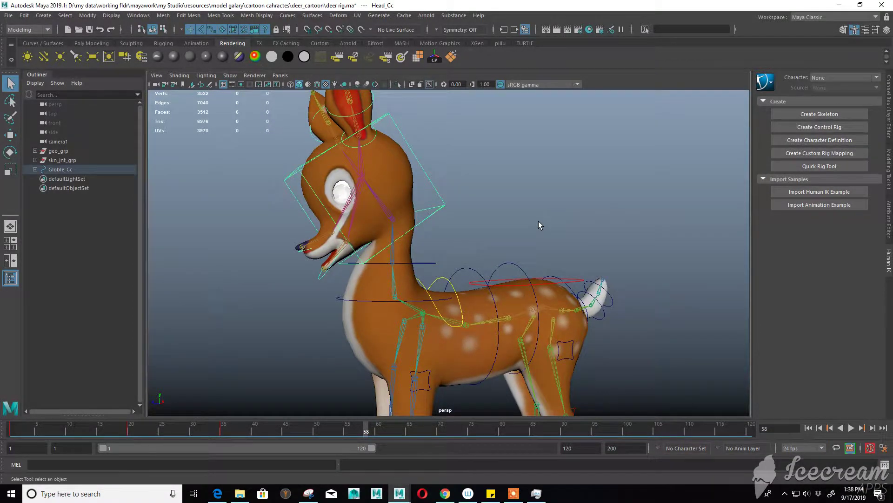
pyautogui.press('e')
pyautogui.moveTo(538, 221)
pyautogui.keyDown('alt'); pyautogui.mouseDown()
pyautogui.moveTo(357, 201)
pyautogui.moveTo(437, 191)
pyautogui.mouseUp(); pyautogui.keyUp('alt')
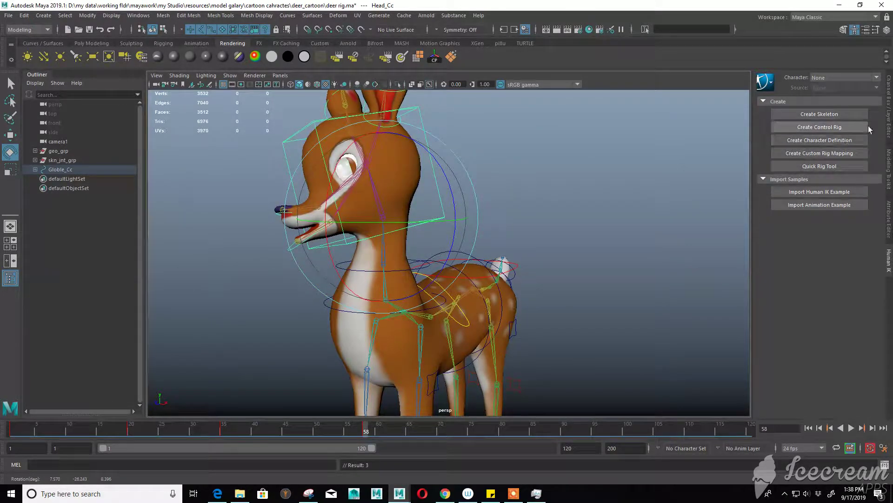
pyautogui.click(889, 122)
pyautogui.moveTo(864, 124); pyautogui.dragTo(868, 143)
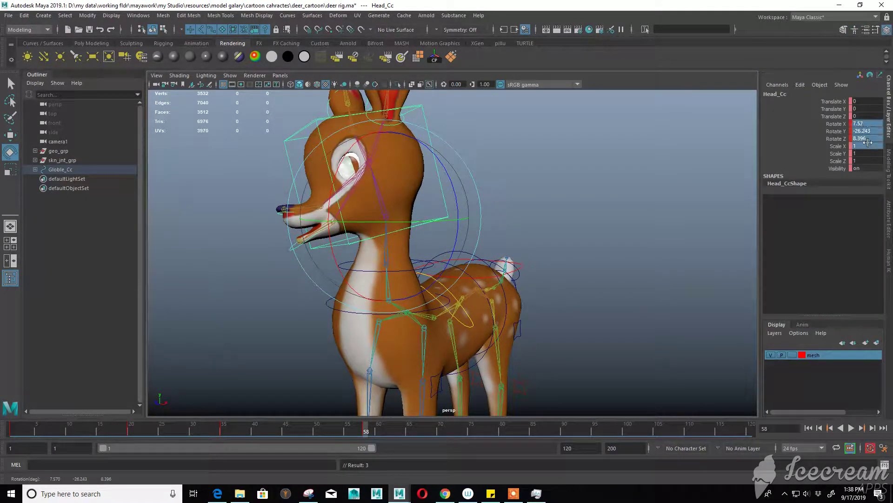
pyautogui.write('0')
pyautogui.press('Return')
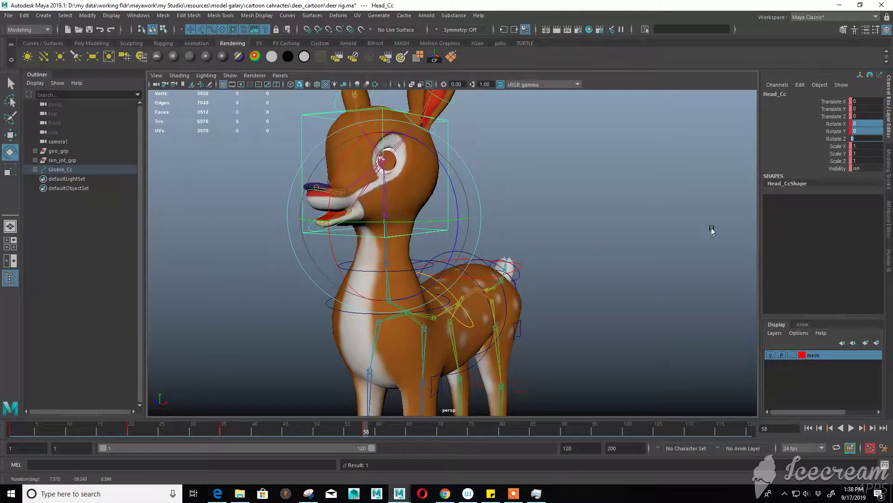
# Step: Scrub the head's keyed poses and select the whole time slider range
pyautogui.moveTo(19, 429); pyautogui.dragTo(375, 424)
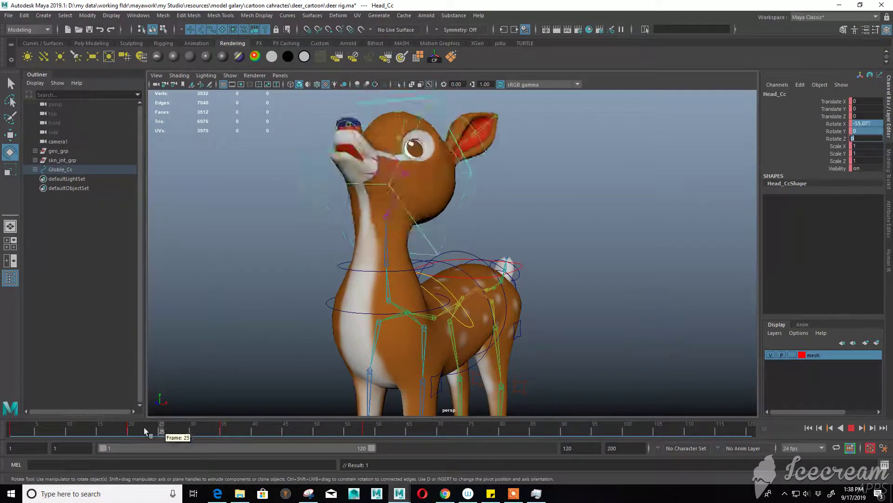
pyautogui.moveTo(450, 422); pyautogui.dragTo(12, 428)
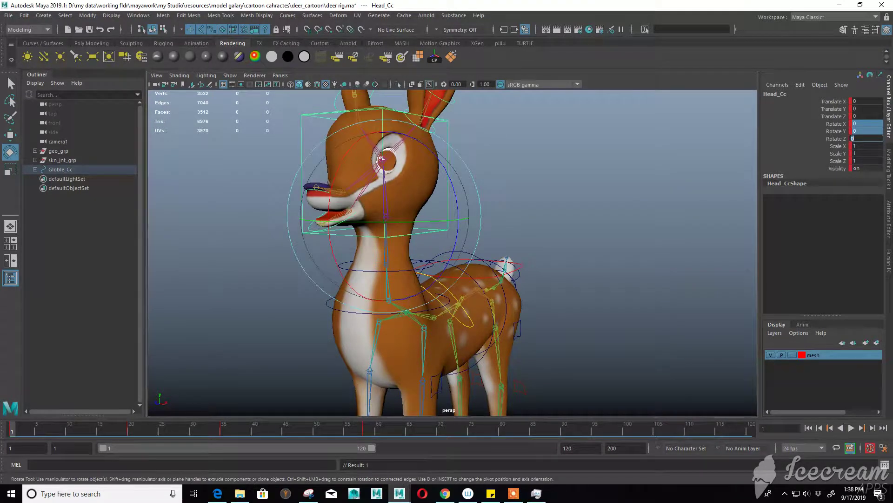
pyautogui.doubleClick(12, 428)
pyautogui.rightClick(11, 428)
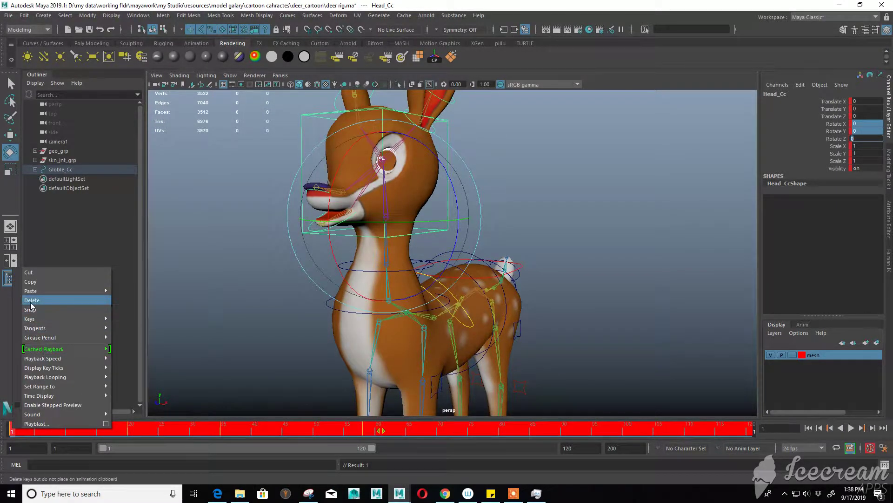
# Step: Delete the range's keys and bend ear_L_01_Cc to test the left ear
pyautogui.click(31, 307)
pyautogui.click(200, 297)
pyautogui.scroll(5, 373, 299)
pyautogui.scroll(3, 379, 216)
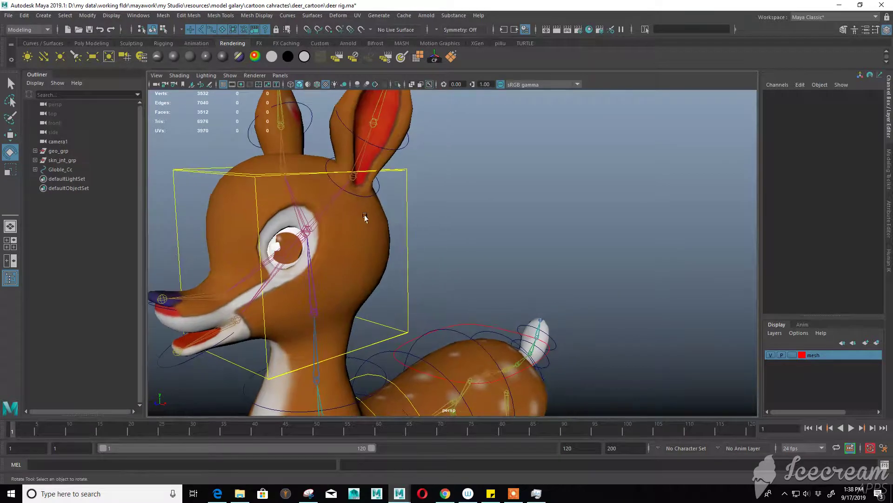
pyautogui.click(372, 196)
pyautogui.moveTo(329, 178); pyautogui.dragTo(392, 126)
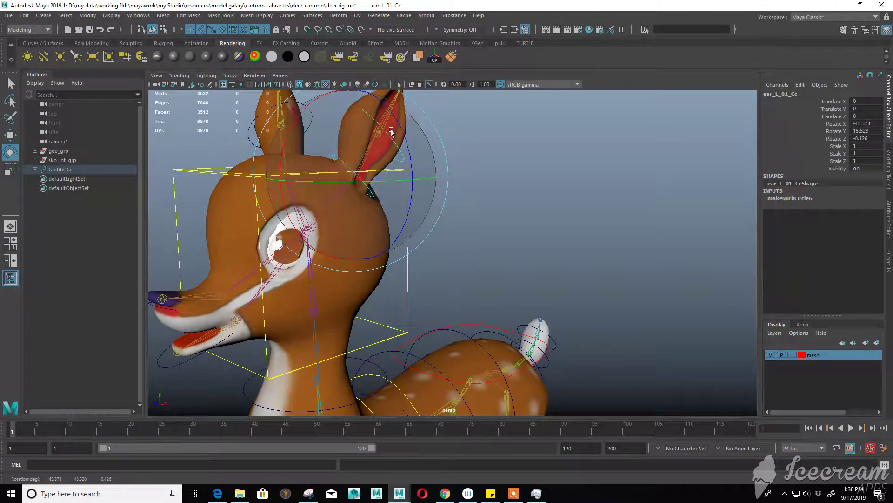
pyautogui.click(449, 186)
# Step: Select the body mesh and open the Paint Skin Weights Tool
pyautogui.keyDown('alt'); pyautogui.moveTo(450, 186); pyautogui.dragTo(359, 259); pyautogui.keyUp('alt')
pyautogui.scroll(5, 358, 259)
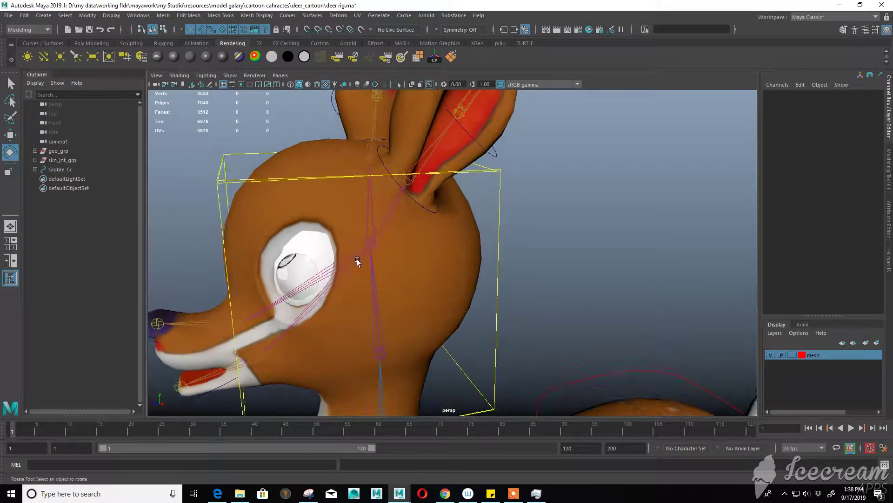
pyautogui.click(307, 179)
pyautogui.moveTo(312, 164); pyautogui.dragTo(313, 186, button='right')
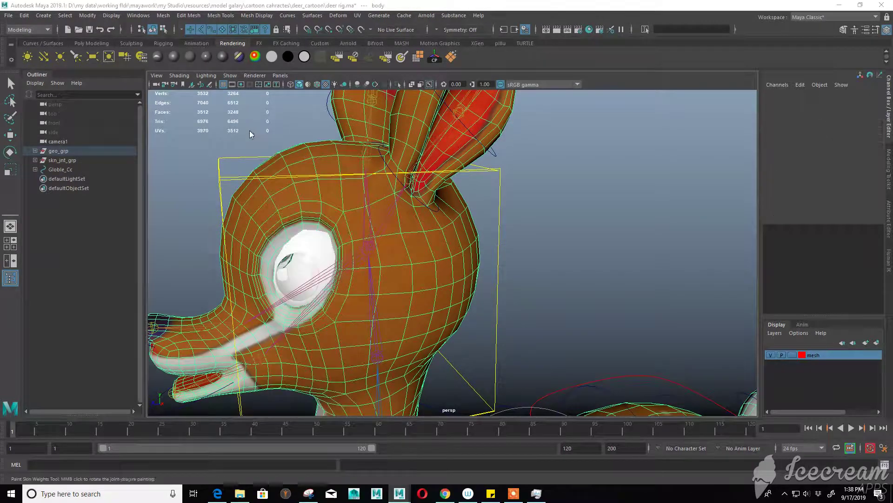
pyautogui.moveTo(245, 86); pyautogui.dragTo(601, 125)
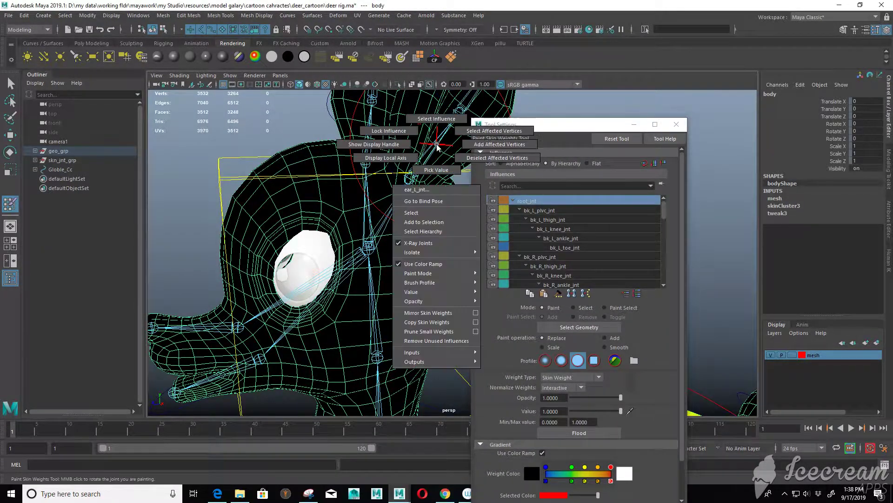
# Step: Pick ear_L_jnt, then flood eyes_r to 1 and then 0 for it
pyautogui.moveTo(440, 140); pyautogui.dragTo(426, 205, button='right')
pyautogui.press('q')
pyautogui.click(302, 261)
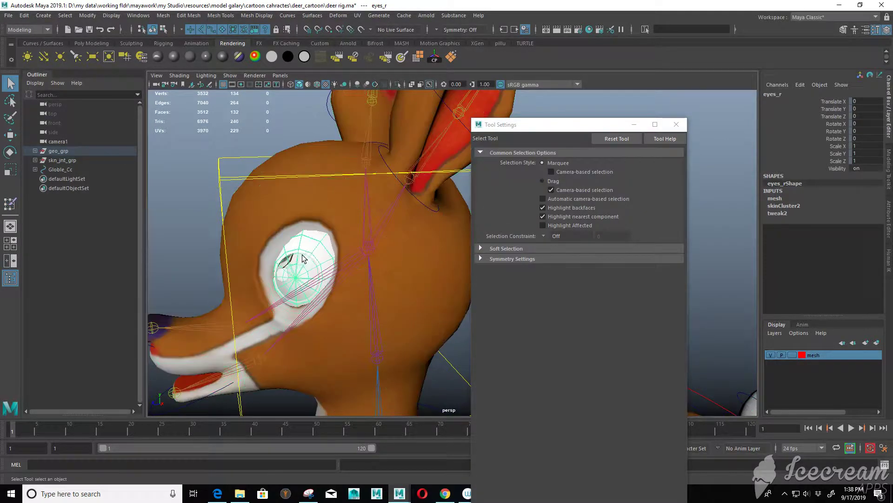
pyautogui.press('y')
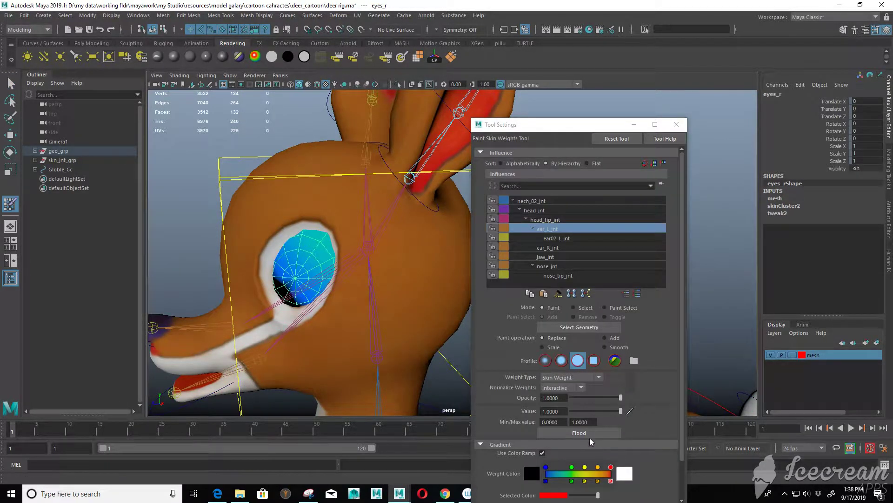
pyautogui.click(588, 435)
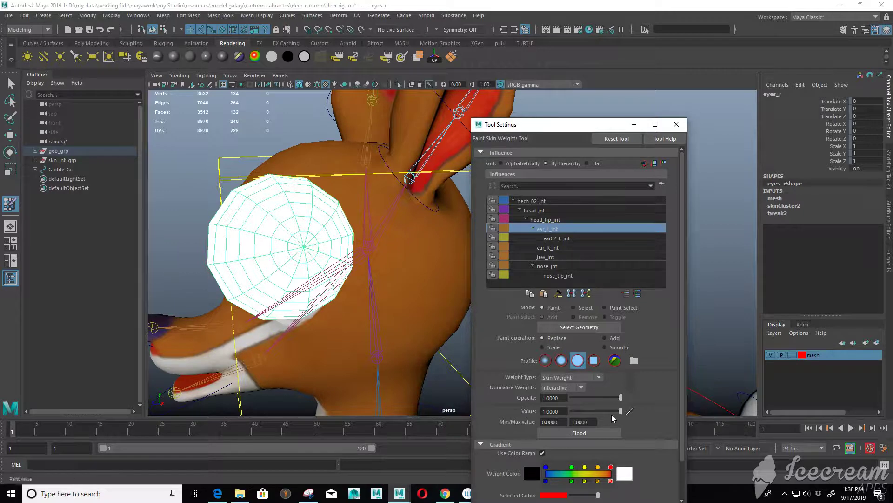
pyautogui.click(576, 432)
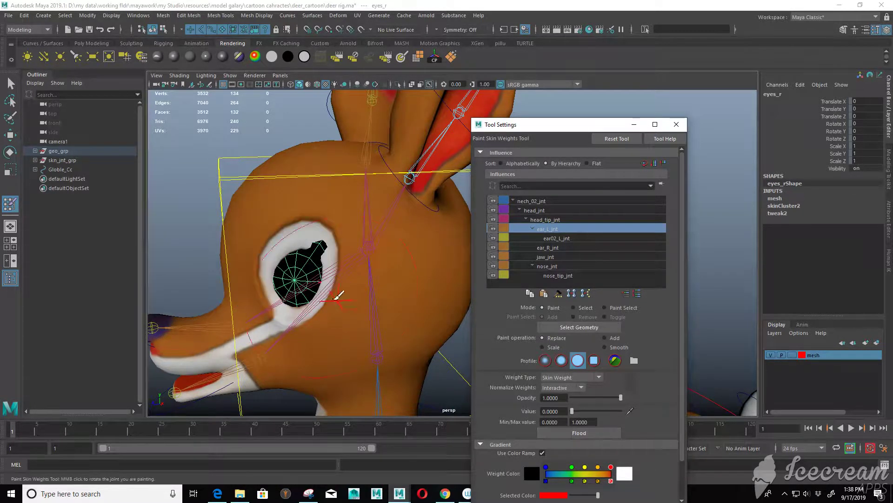
# Step: Switch to the Move tool and select the deer body mesh
pyautogui.moveTo(339, 295)
pyautogui.keyDown('alt'); pyautogui.mouseDown()
pyautogui.moveTo(423, 303)
pyautogui.moveTo(308, 287)
pyautogui.moveTo(355, 292)
pyautogui.moveTo(396, 267)
pyautogui.mouseUp(); pyautogui.keyUp('alt')
pyautogui.press('w')
pyautogui.click(394, 284)
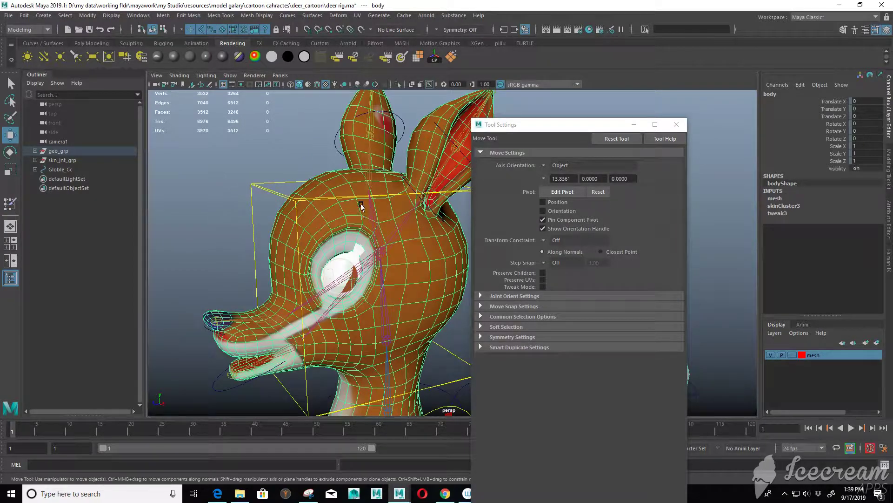
# Step: Return the body to skin-weight painting and make head_tip_jnt the influence to paint
pyautogui.rightClick(349, 187)
pyautogui.moveTo(349, 186); pyautogui.dragTo(330, 171, button='right')
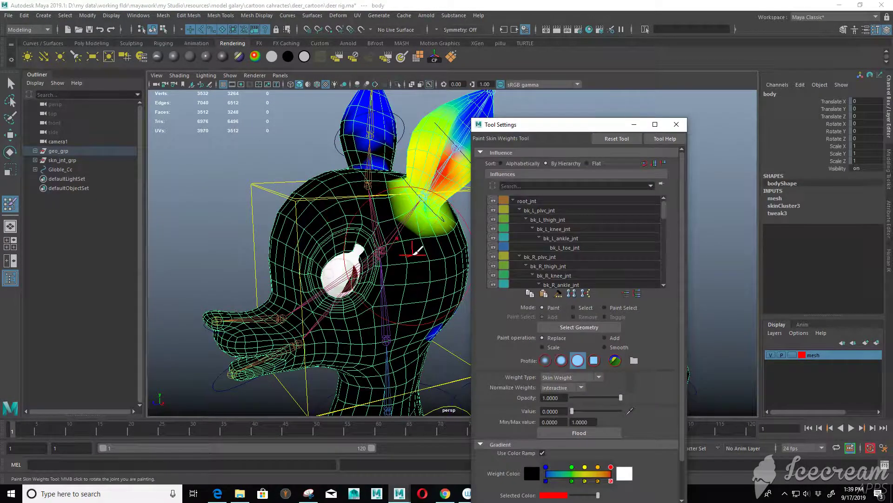
pyautogui.keyDown('alt'); pyautogui.moveTo(417, 250); pyautogui.dragTo(413, 173); pyautogui.keyUp('alt')
pyautogui.rightClick(395, 171)
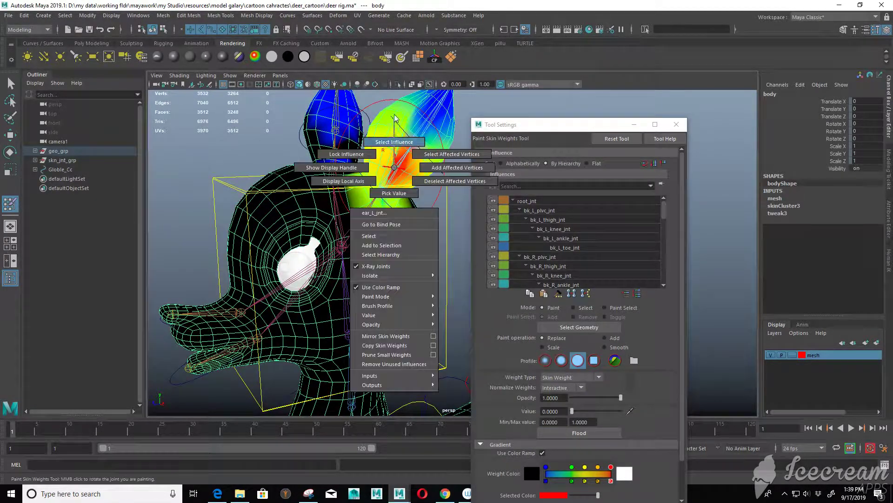
pyautogui.click(358, 241)
pyautogui.moveTo(349, 240); pyautogui.dragTo(358, 173, button='right')
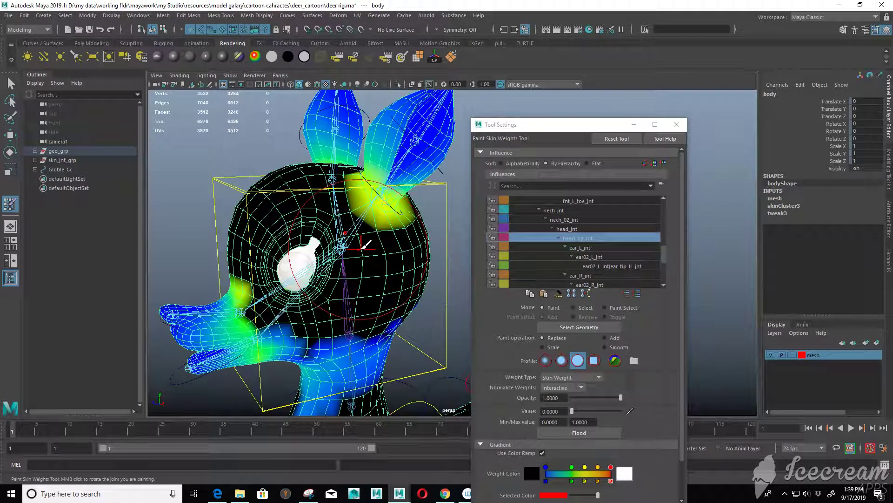
pyautogui.moveTo(343, 263)
pyautogui.keyDown('alt'); pyautogui.mouseDown()
pyautogui.moveTo(357, 271)
pyautogui.moveTo(323, 270)
pyautogui.moveTo(363, 302)
pyautogui.moveTo(325, 326)
pyautogui.moveTo(284, 205)
pyautogui.mouseUp(); pyautogui.keyUp('alt')
# Step: Paint head_tip_jnt weight white over the head top, centre and ear base
pyautogui.moveTo(319, 278)
pyautogui.mouseDown()
pyautogui.moveTo(344, 301)
pyautogui.moveTo(388, 301)
pyautogui.moveTo(281, 294)
pyautogui.moveTo(428, 261)
pyautogui.moveTo(411, 213)
pyautogui.moveTo(307, 279)
pyautogui.moveTo(400, 261)
pyautogui.moveTo(354, 282)
pyautogui.moveTo(415, 370)
pyautogui.mouseUp()
pyautogui.moveTo(298, 244); pyautogui.dragTo(210, 325)
pyautogui.moveTo(226, 289)
pyautogui.mouseDown()
pyautogui.moveTo(205, 312)
pyautogui.moveTo(214, 303)
pyautogui.mouseUp()
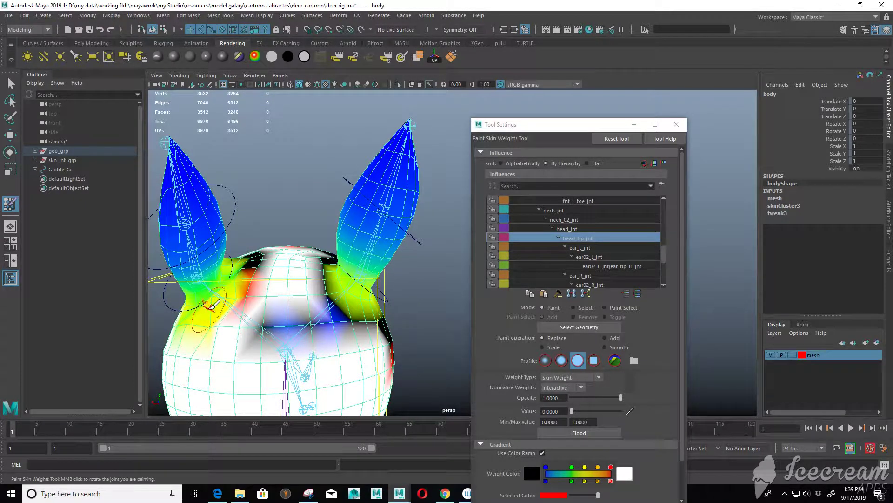
pyautogui.moveTo(241, 274)
pyautogui.mouseDown()
pyautogui.moveTo(260, 280)
pyautogui.moveTo(270, 316)
pyautogui.moveTo(316, 307)
pyautogui.moveTo(291, 301)
pyautogui.moveTo(326, 326)
pyautogui.moveTo(321, 335)
pyautogui.moveTo(369, 355)
pyautogui.moveTo(322, 272)
pyautogui.mouseUp()
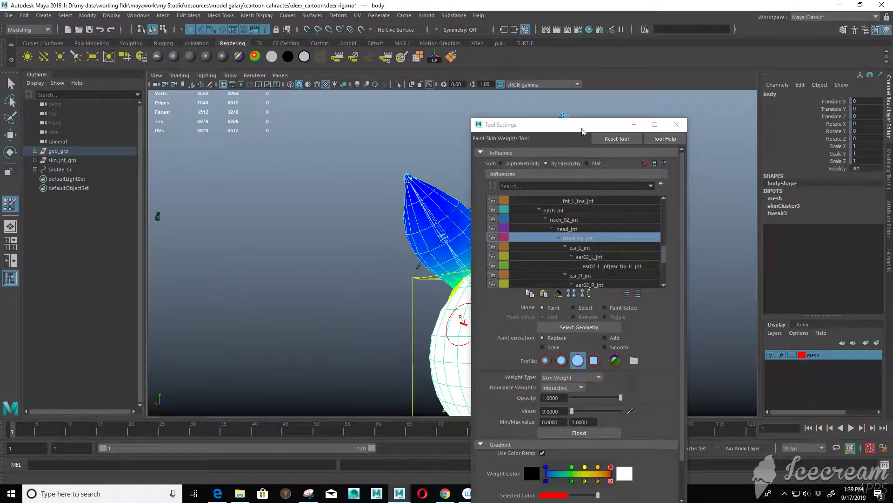
# Step: Move Tool Settings aside and paint the lower head and eye patch with head_tip_jnt weight
pyautogui.moveTo(571, 124); pyautogui.dragTo(701, 104)
pyautogui.keyDown('alt'); pyautogui.moveTo(326, 232); pyautogui.dragTo(419, 209); pyautogui.keyUp('alt')
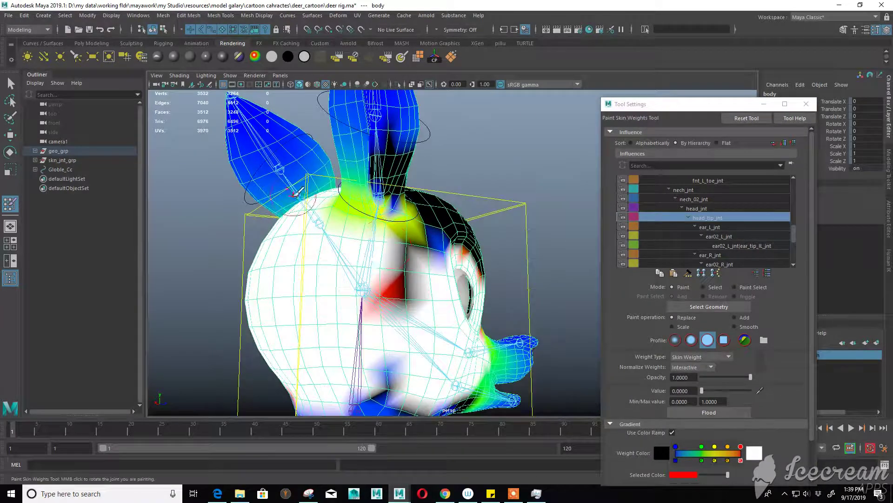
pyautogui.keyDown('alt'); pyautogui.moveTo(419, 209); pyautogui.dragTo(336, 113, button='middle'); pyautogui.keyUp('alt')
pyautogui.moveTo(378, 309); pyautogui.dragTo(344, 363)
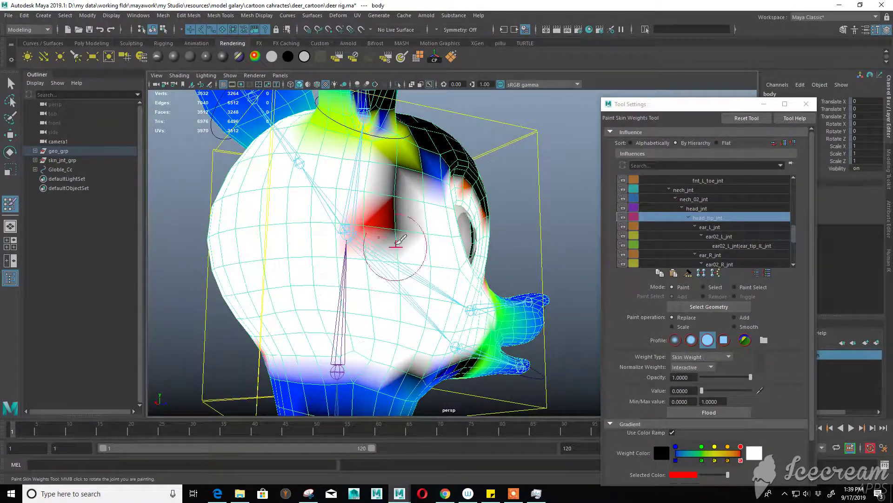
pyautogui.moveTo(396, 249)
pyautogui.mouseDown()
pyautogui.moveTo(360, 241)
pyautogui.moveTo(418, 177)
pyautogui.moveTo(486, 242)
pyautogui.moveTo(441, 243)
pyautogui.moveTo(474, 235)
pyautogui.moveTo(326, 279)
pyautogui.mouseUp()
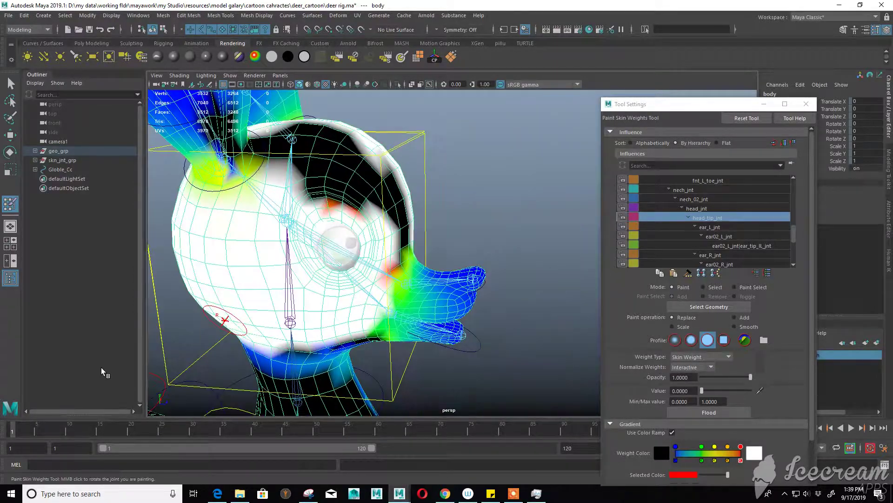
# Step: Paint the black head top and the red ear-base weight white
pyautogui.moveTo(205, 256)
pyautogui.keyDown('alt'); pyautogui.mouseDown()
pyautogui.moveTo(469, 299)
pyautogui.moveTo(410, 350)
pyautogui.mouseUp(); pyautogui.keyUp('alt')
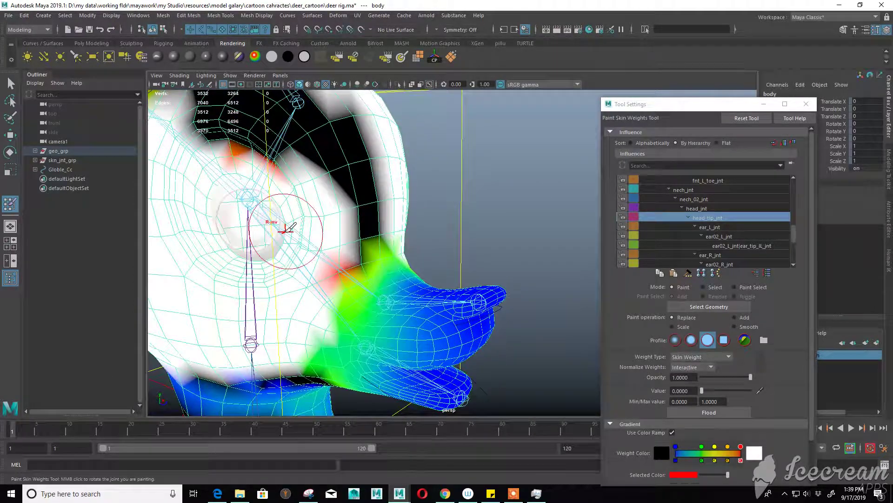
pyautogui.moveTo(265, 252)
pyautogui.keyDown('alt'); pyautogui.mouseDown()
pyautogui.moveTo(337, 195)
pyautogui.moveTo(274, 178)
pyautogui.moveTo(343, 236)
pyautogui.moveTo(299, 216)
pyautogui.mouseUp(); pyautogui.keyUp('alt')
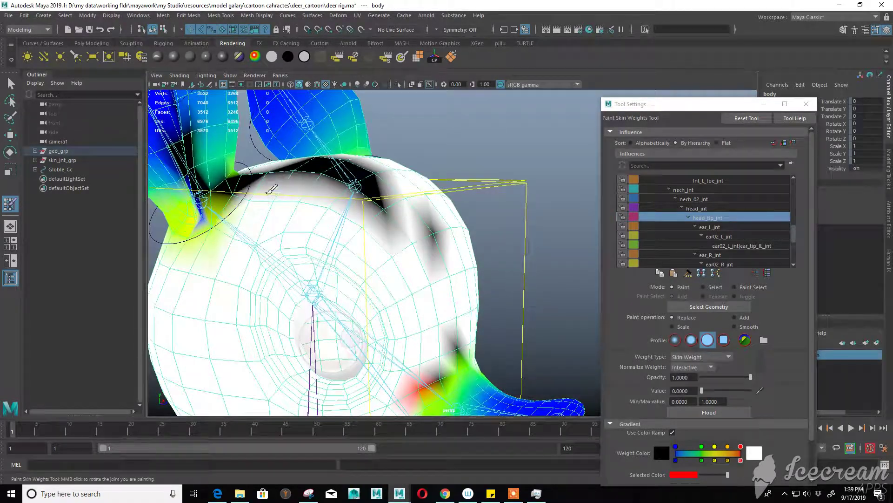
pyautogui.moveTo(282, 185); pyautogui.dragTo(392, 214)
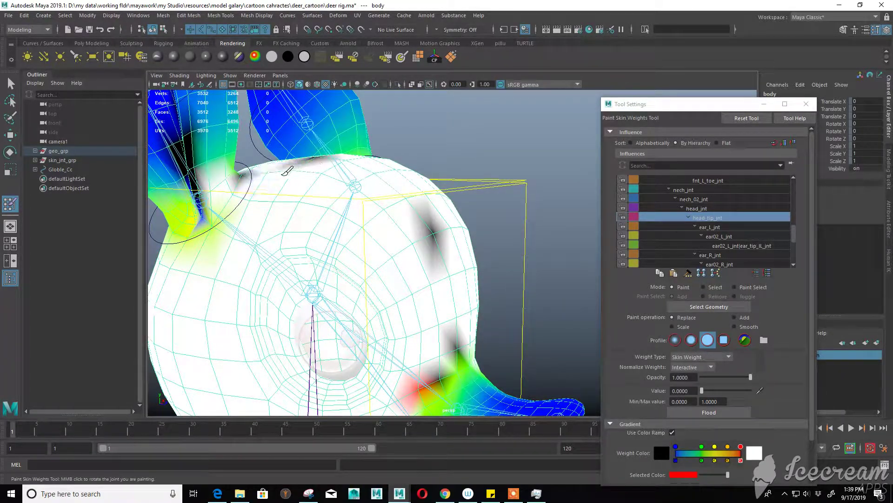
pyautogui.moveTo(287, 171)
pyautogui.keyDown('alt'); pyautogui.mouseDown()
pyautogui.moveTo(458, 194)
pyautogui.moveTo(110, 379)
pyautogui.moveTo(360, 264)
pyautogui.mouseUp(); pyautogui.keyUp('alt')
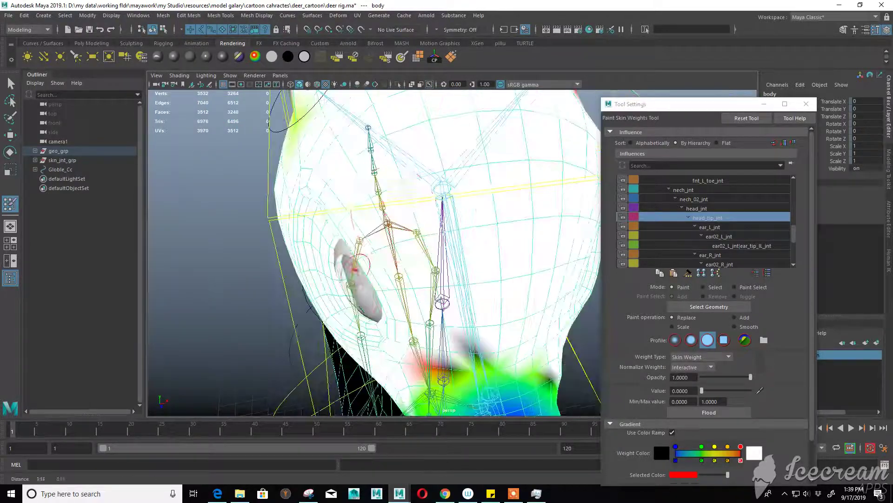
pyautogui.keyDown('alt'); pyautogui.moveTo(419, 189); pyautogui.dragTo(349, 256); pyautogui.keyUp('alt')
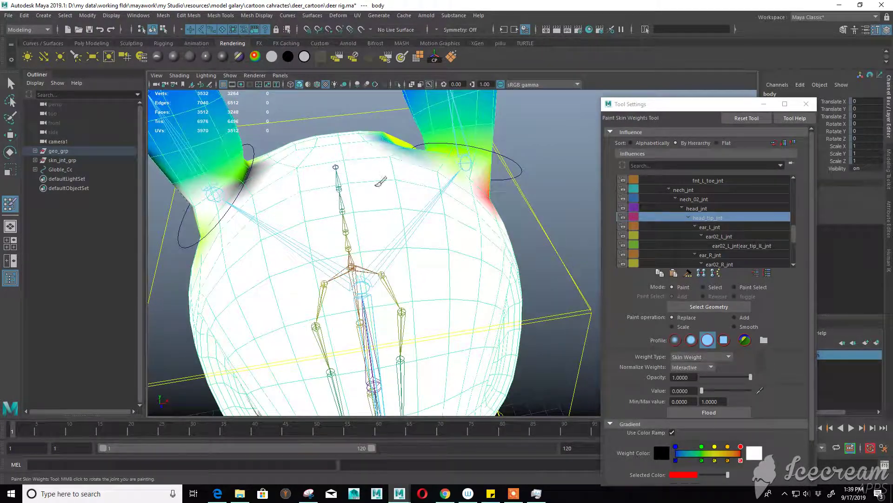
pyautogui.moveTo(423, 201); pyautogui.dragTo(503, 216)
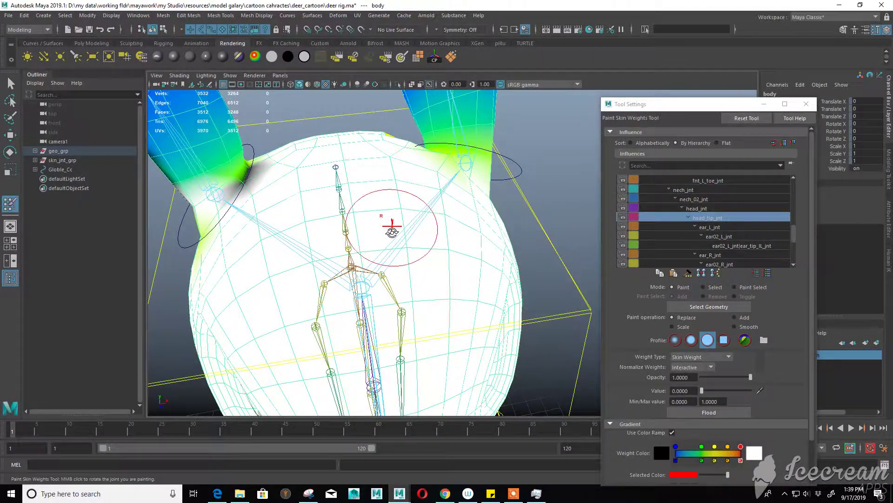
# Step: Lower the brush opacity to 0.0777 and review the head and neck
pyautogui.moveTo(392, 228)
pyautogui.keyDown('alt'); pyautogui.mouseDown()
pyautogui.moveTo(393, 264)
pyautogui.moveTo(411, 198)
pyautogui.moveTo(372, 233)
pyautogui.mouseUp(); pyautogui.keyUp('alt')
pyautogui.scroll(3, 372, 251)
pyautogui.scroll(3, 373, 251)
pyautogui.scroll(2, 372, 252)
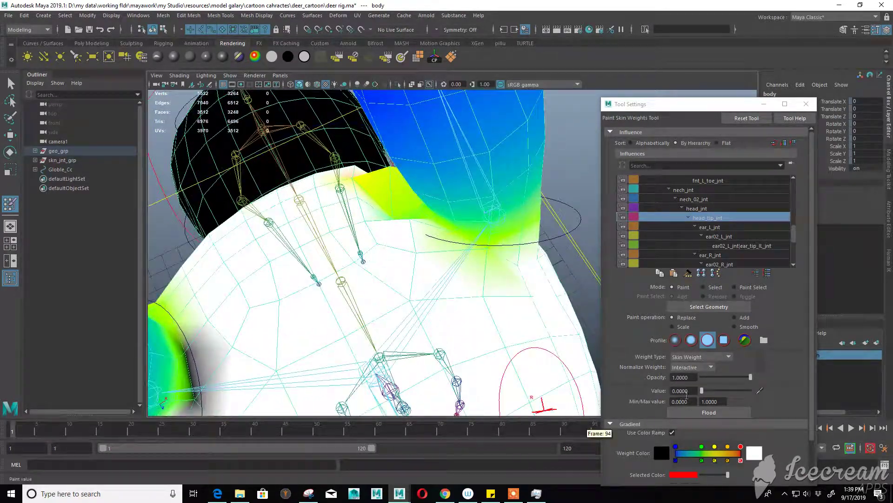
pyautogui.click(705, 377)
pyautogui.keyDown('alt'); pyautogui.moveTo(409, 251); pyautogui.dragTo(429, 233); pyautogui.keyUp('alt')
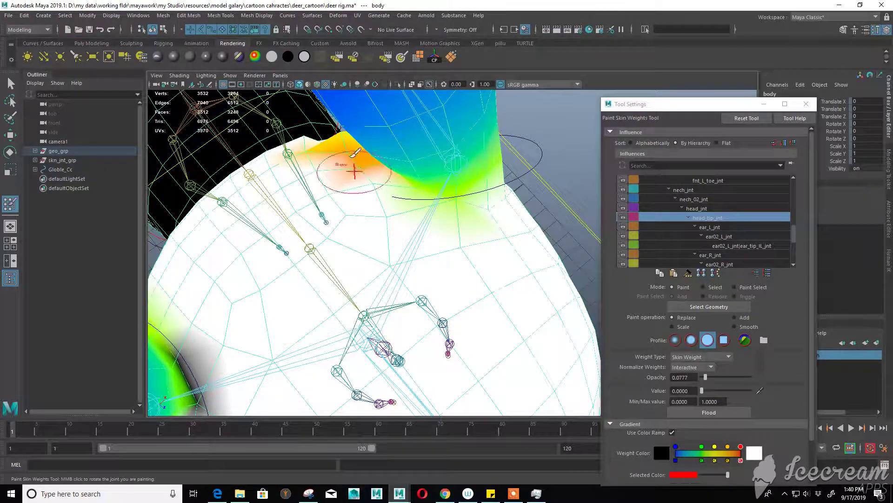
pyautogui.moveTo(373, 185)
pyautogui.keyDown('alt'); pyautogui.mouseDown()
pyautogui.moveTo(344, 281)
pyautogui.moveTo(231, 275)
pyautogui.moveTo(393, 160)
pyautogui.moveTo(363, 287)
pyautogui.mouseUp(); pyautogui.keyUp('alt')
pyautogui.scroll(-3, 362, 275)
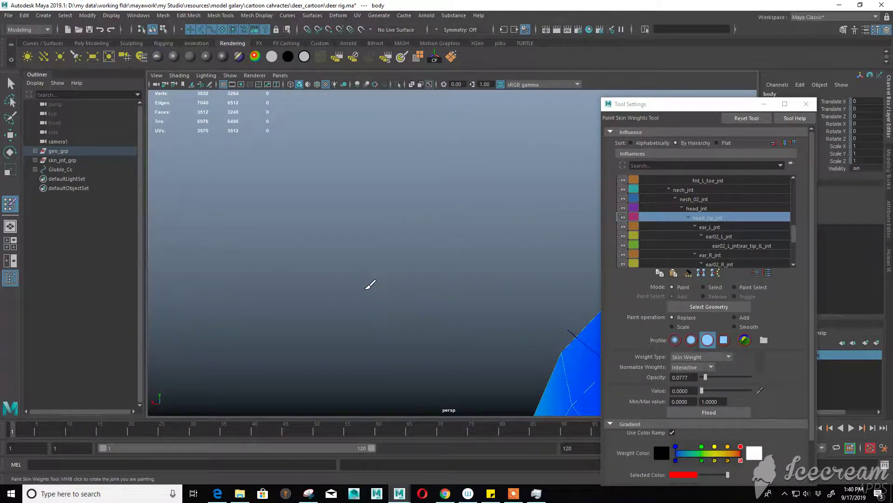
# Step: Frame the deer's head from above and raise brush opacity to 0.2524
pyautogui.press('f')
pyautogui.keyDown('alt'); pyautogui.moveTo(419, 191); pyautogui.dragTo(470, 144); pyautogui.keyUp('alt')
pyautogui.scroll(3, 471, 144)
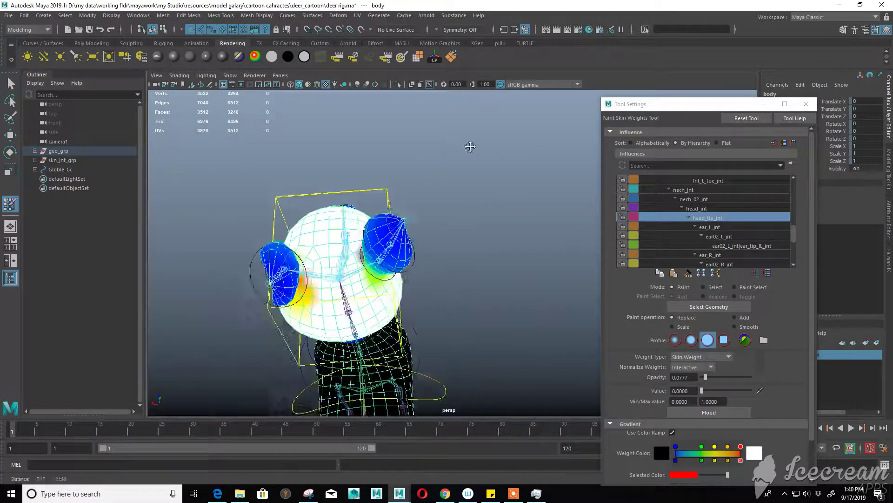
pyautogui.scroll(5, 549, 179)
pyautogui.keyDown('alt'); pyautogui.moveTo(549, 180); pyautogui.dragTo(445, 190); pyautogui.keyUp('alt')
pyautogui.scroll(4, 249, 295)
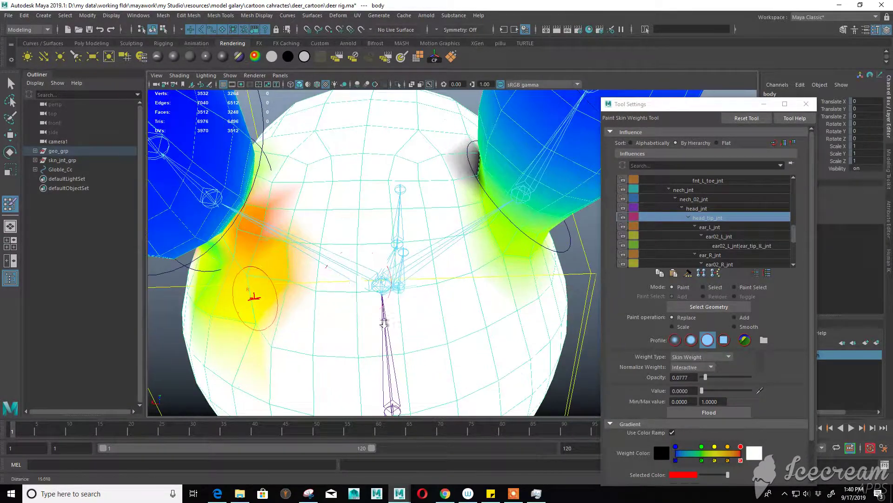
pyautogui.scroll(2, 389, 269)
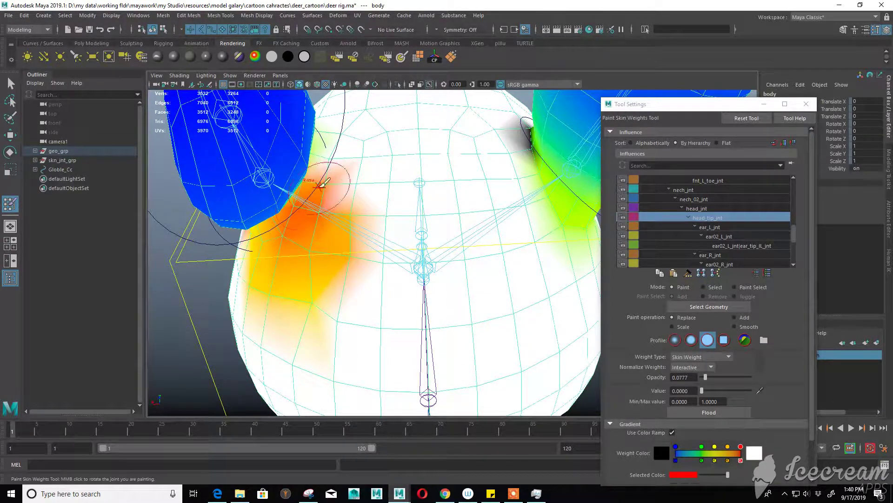
pyautogui.keyDown('alt'); pyautogui.moveTo(293, 239); pyautogui.dragTo(346, 296); pyautogui.keyUp('alt')
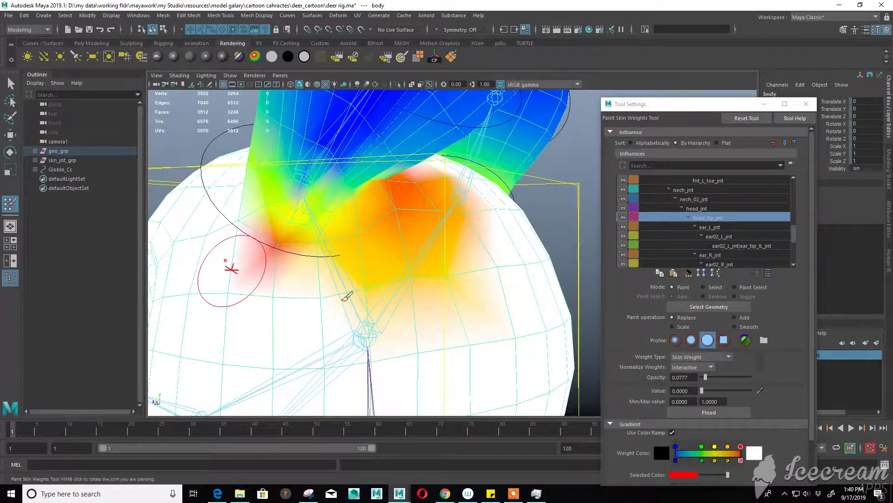
pyautogui.click(715, 377)
# Step: Paint soft head_tip_jnt weight around the ear root and whiten the grey stroke near the shoulder
pyautogui.moveTo(280, 251); pyautogui.dragTo(344, 293)
pyautogui.moveTo(247, 209)
pyautogui.mouseDown()
pyautogui.moveTo(335, 242)
pyautogui.moveTo(421, 227)
pyautogui.moveTo(419, 215)
pyautogui.moveTo(389, 249)
pyautogui.moveTo(461, 265)
pyautogui.moveTo(301, 266)
pyautogui.mouseUp()
pyautogui.moveTo(369, 274)
pyautogui.keyDown('alt'); pyautogui.mouseDown()
pyautogui.moveTo(459, 240)
pyautogui.moveTo(409, 325)
pyautogui.moveTo(409, 279)
pyautogui.moveTo(416, 342)
pyautogui.mouseUp(); pyautogui.keyUp('alt')
pyautogui.moveTo(346, 294)
pyautogui.mouseDown()
pyautogui.moveTo(355, 311)
pyautogui.moveTo(439, 259)
pyautogui.moveTo(489, 250)
pyautogui.moveTo(438, 278)
pyautogui.moveTo(552, 311)
pyautogui.mouseUp()
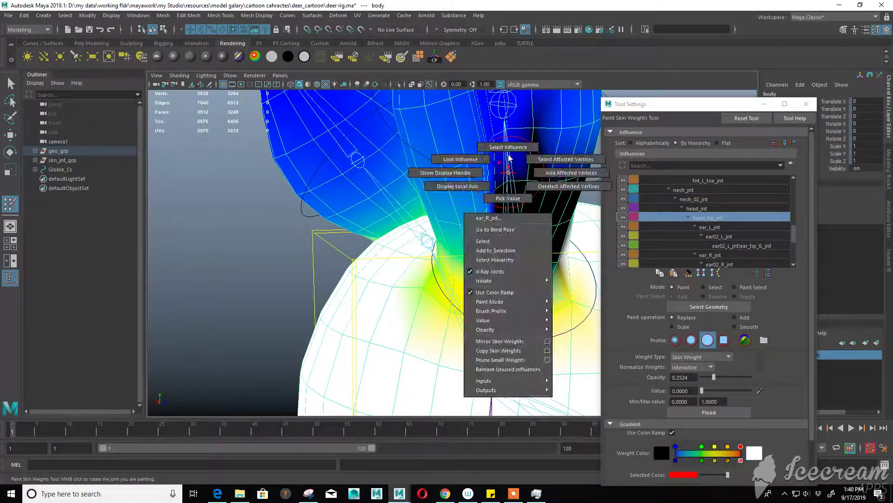
# Step: Switch the painted influence to ear_R_jnt and raise brush opacity to 0.6214
pyautogui.moveTo(513, 170); pyautogui.dragTo(498, 161, button='right')
pyautogui.keyDown('alt'); pyautogui.moveTo(455, 200); pyautogui.dragTo(479, 199); pyautogui.keyUp('alt')
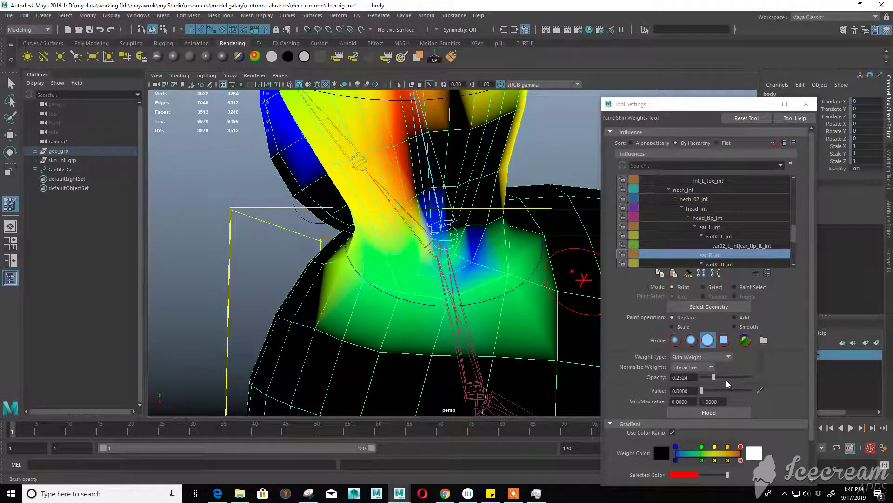
pyautogui.click(732, 377)
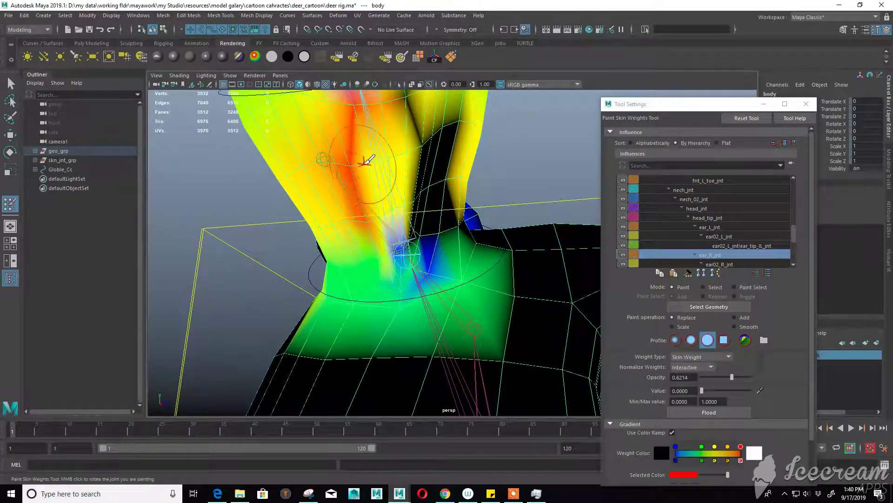